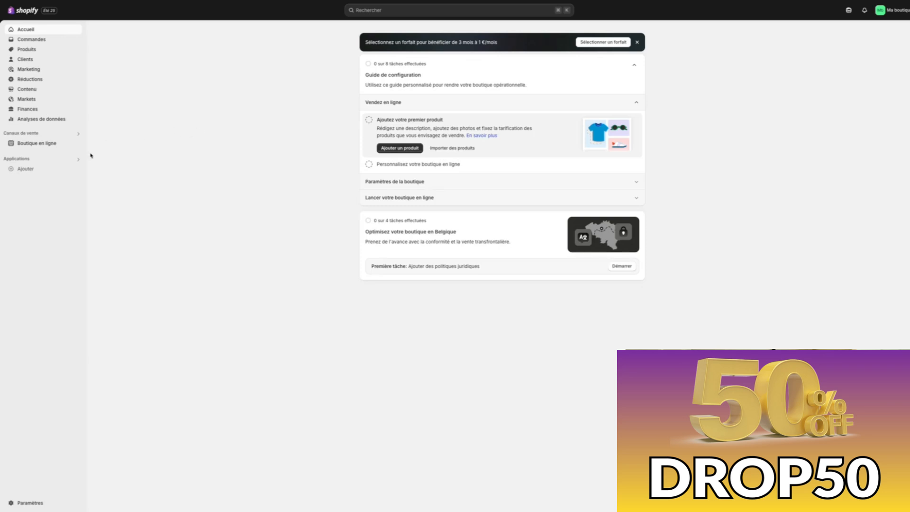
Open the store settings and review the General section, from store defaults and currency display down to the resources
{"action": "left_click", "coordinate": [33, 504]}
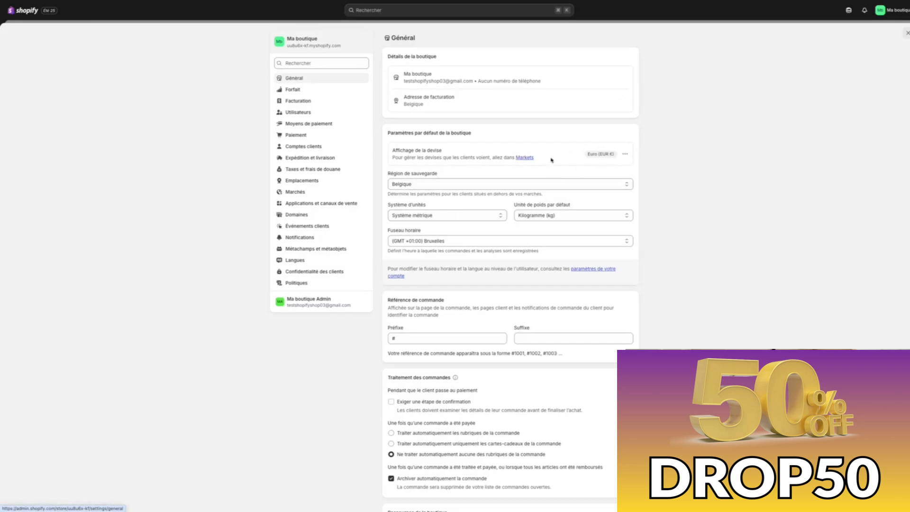
{"action": "left_click", "coordinate": [625, 155]}
{"action": "left_click", "coordinate": [553, 153]}
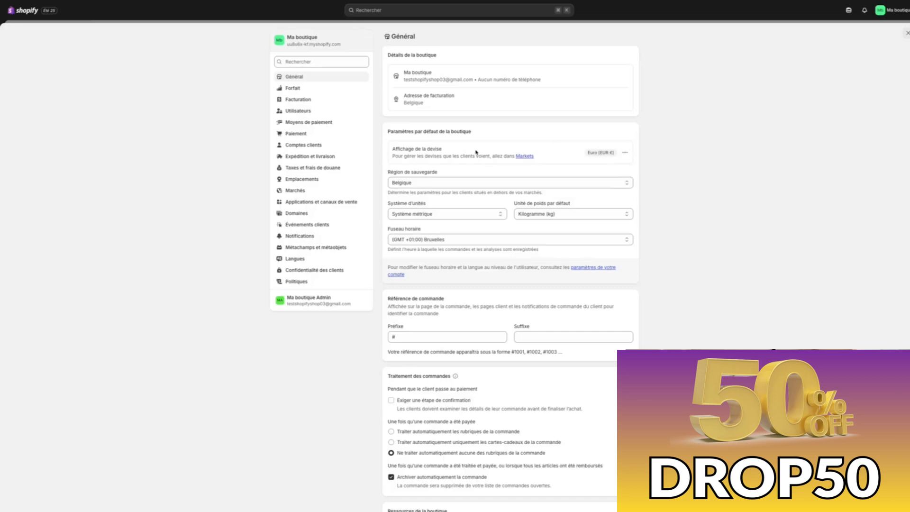
{"action": "scroll", "coordinate": [498, 152], "scroll_direction": "down", "scroll_amount": 6}
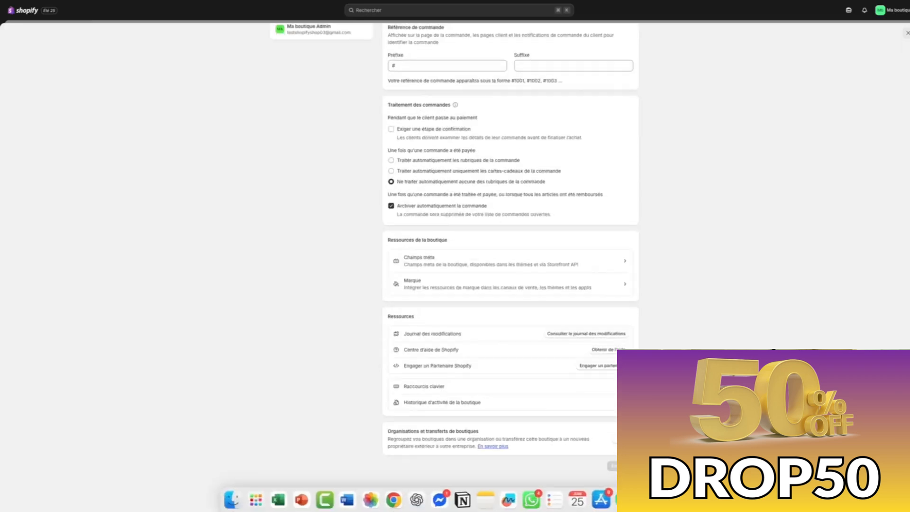
{"action": "scroll", "coordinate": [321, 95], "scroll_direction": "up", "scroll_amount": 6}
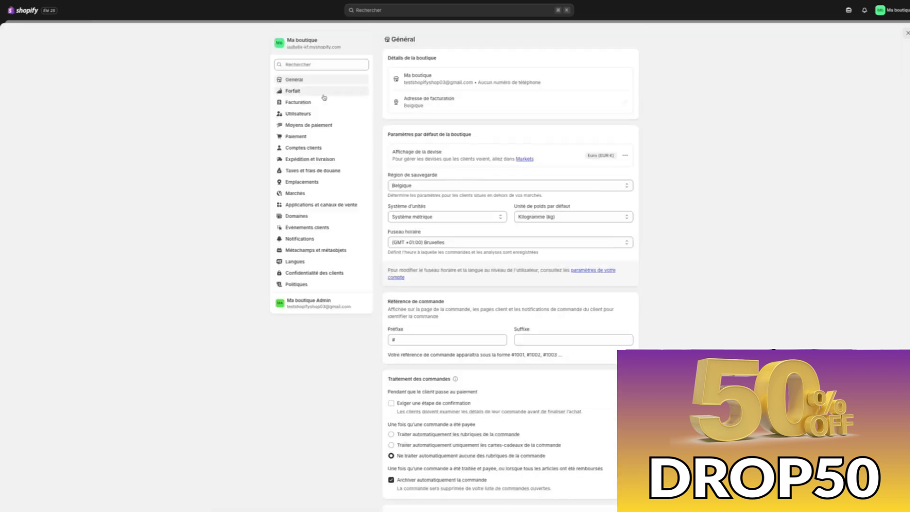
Compare the available subscription plans and check the Basic plan's billing schedule on the subscription page without subscribing
{"action": "left_click", "coordinate": [296, 91]}
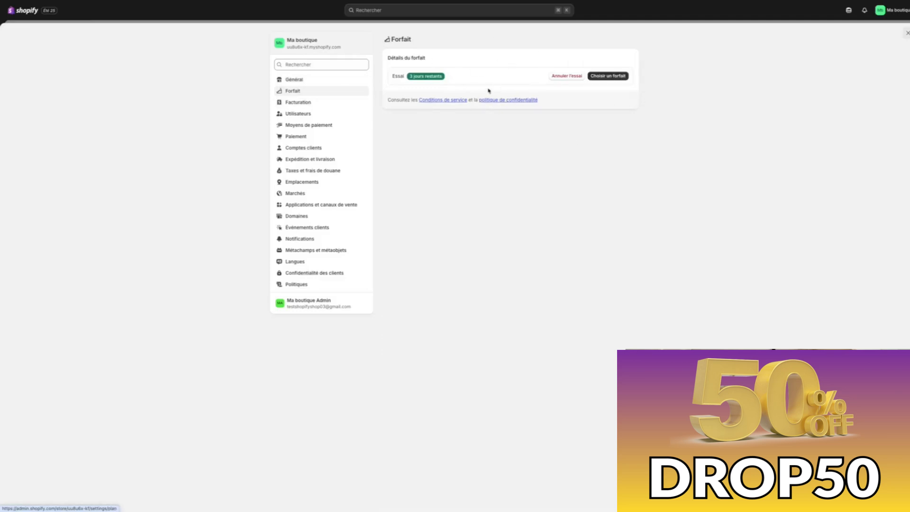
{"action": "left_click", "coordinate": [618, 76]}
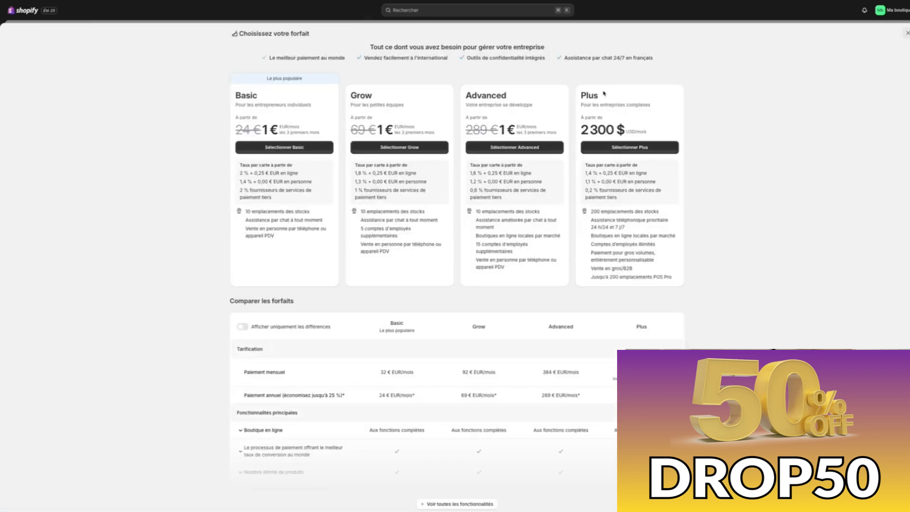
{"action": "left_click", "coordinate": [290, 148]}
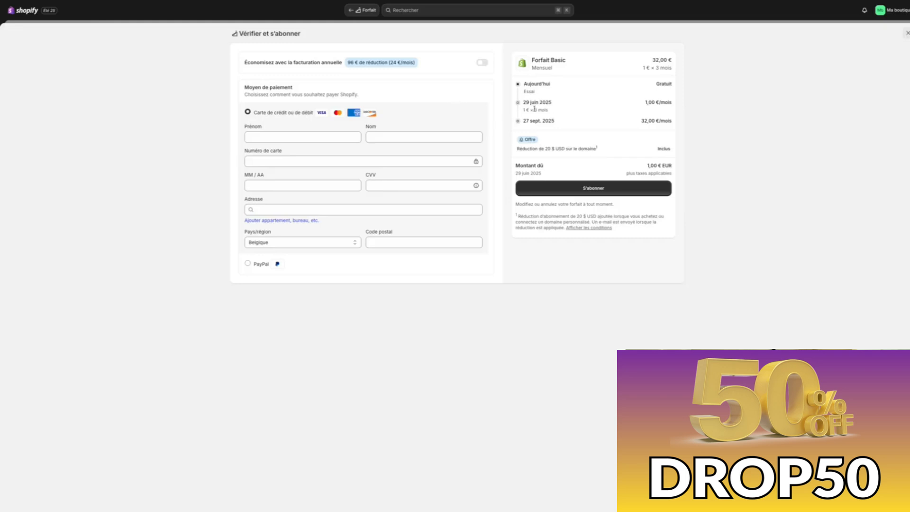
{"action": "left_click_drag", "start_coordinate": [532, 109], "coordinate": [550, 121]}
{"action": "left_click_drag", "start_coordinate": [638, 122], "coordinate": [678, 126]}
{"action": "key", "text": "Escape"}
In the checkout settings, set the customer contact method to e-mail, require first and last name, and make the shipping phone number required
{"action": "left_click", "coordinate": [317, 125]}
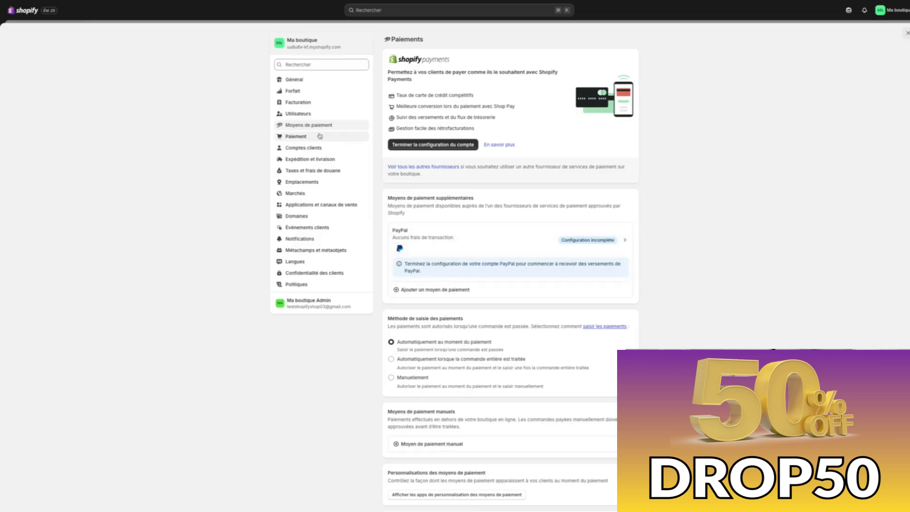
{"action": "left_click", "coordinate": [296, 137]}
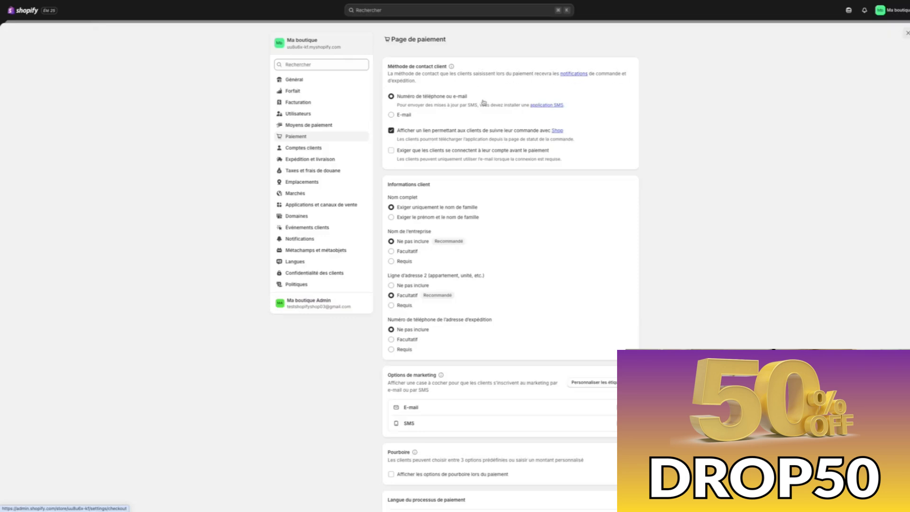
{"action": "left_click", "coordinate": [392, 115]}
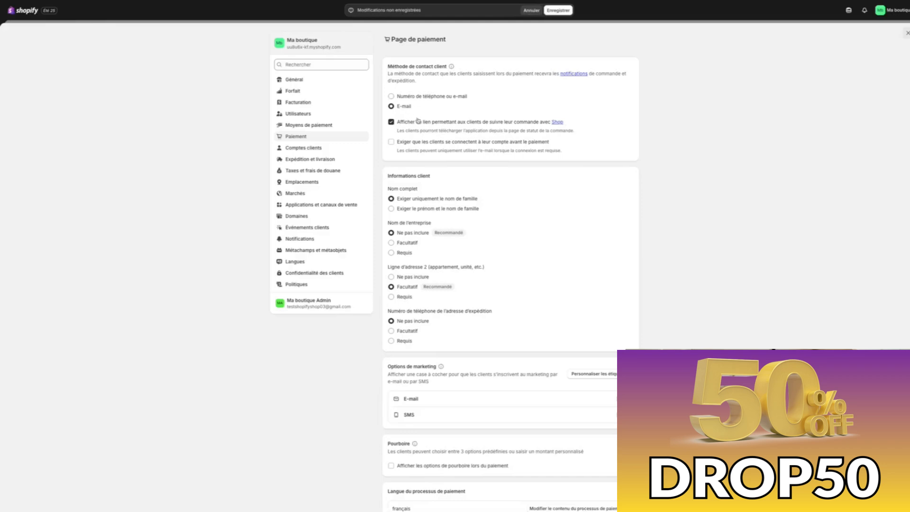
{"action": "left_click_drag", "start_coordinate": [387, 179], "coordinate": [431, 177]}
{"action": "left_click", "coordinate": [429, 177]}
{"action": "left_click", "coordinate": [391, 208]}
{"action": "left_click", "coordinate": [392, 341]}
{"action": "scroll", "coordinate": [422, 345], "scroll_direction": "down", "scroll_amount": 5}
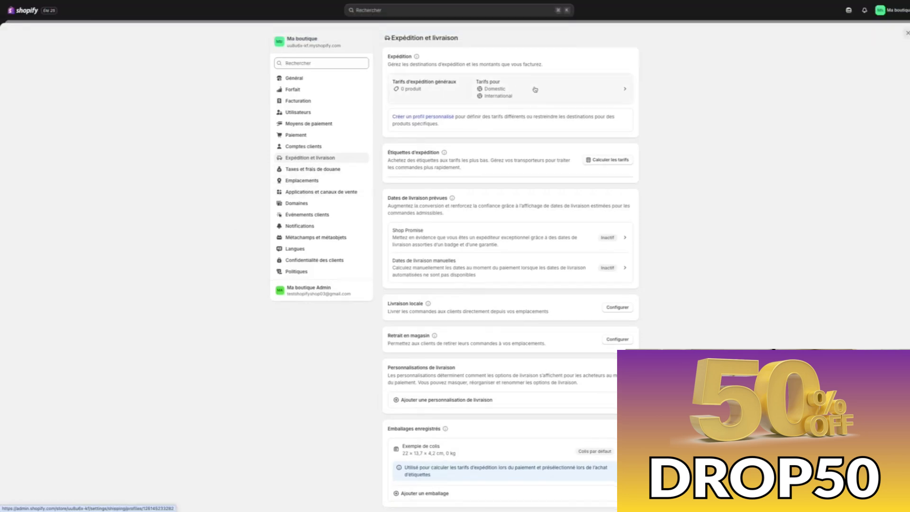
Go from the general shipping rates profile to Markets and create a new market named "Royaume unis"
{"action": "left_click", "coordinate": [538, 89]}
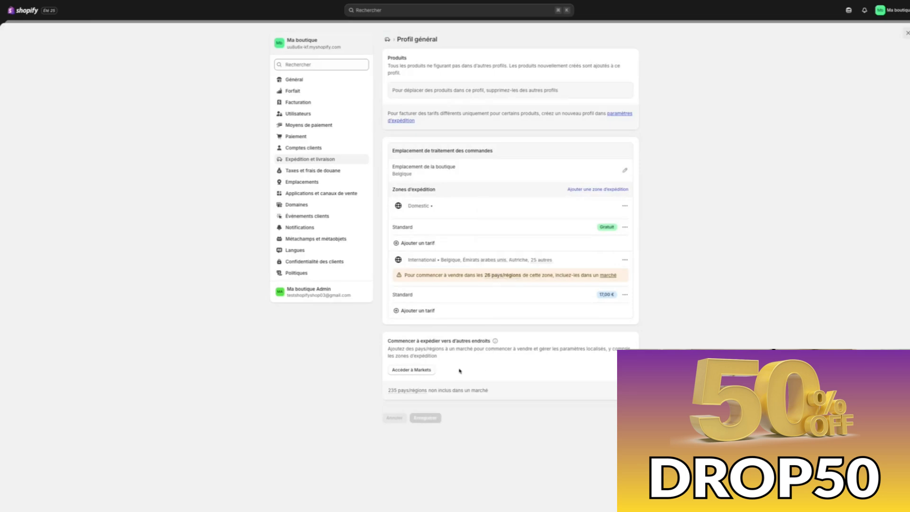
{"action": "left_click", "coordinate": [418, 373]}
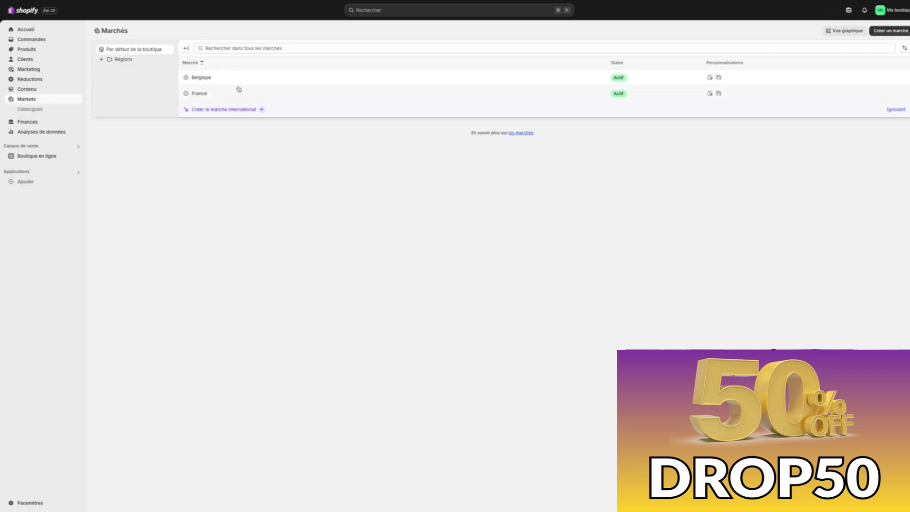
{"action": "left_click", "coordinate": [898, 32]}
{"action": "left_click", "coordinate": [380, 60]}
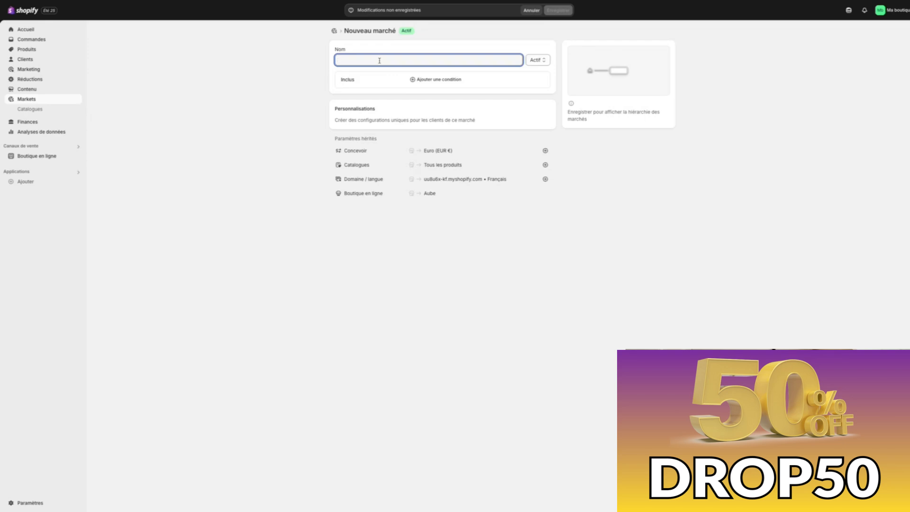
{"action": "type", "text": "Royaume unis"}
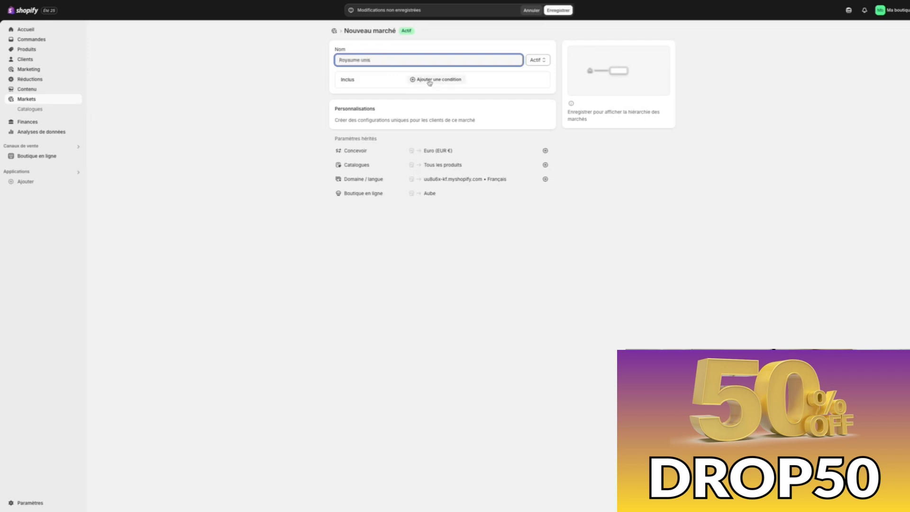
Add the Royaume-Uni region as the new market's condition, keep its status as Actif and save the market
{"action": "left_click", "coordinate": [430, 80]}
{"action": "left_click", "coordinate": [405, 196]}
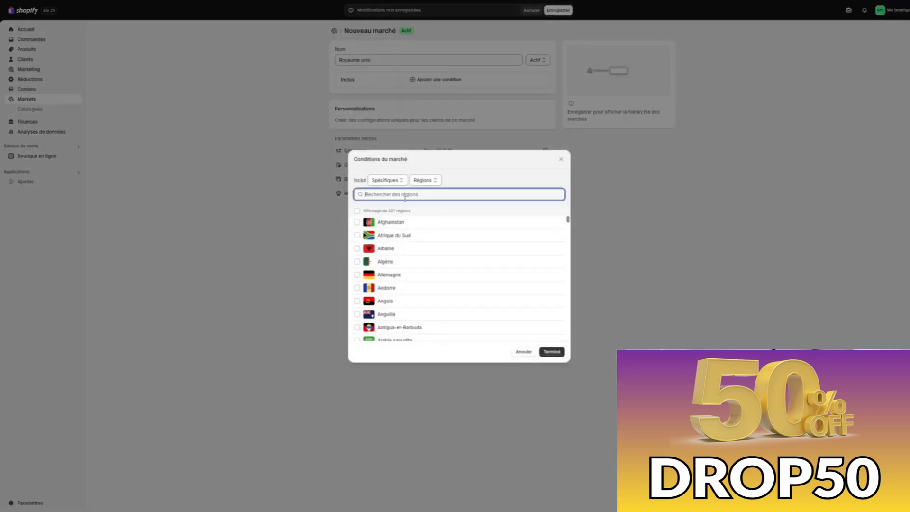
{"action": "type", "text": "royaume"}
{"action": "left_click", "coordinate": [400, 224]}
{"action": "left_click", "coordinate": [554, 352]}
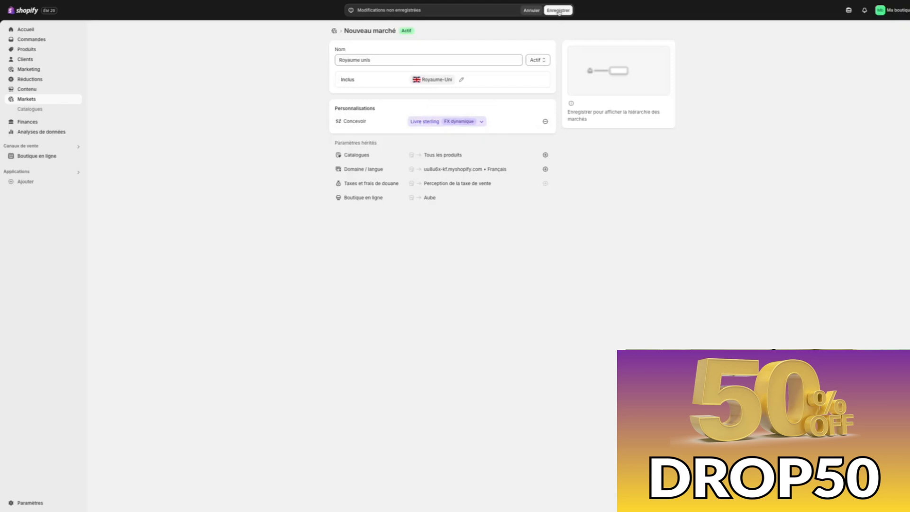
{"action": "left_click", "coordinate": [546, 62]}
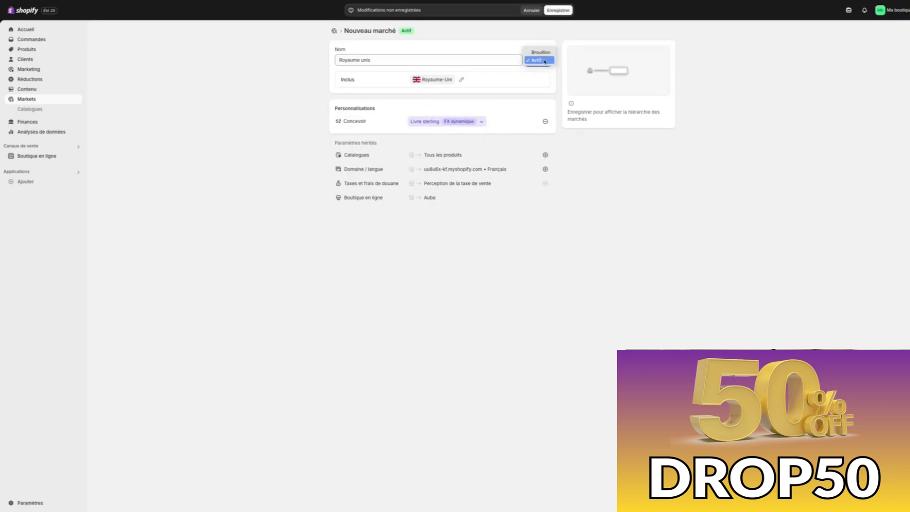
{"action": "left_click", "coordinate": [545, 60]}
{"action": "left_click", "coordinate": [567, 11]}
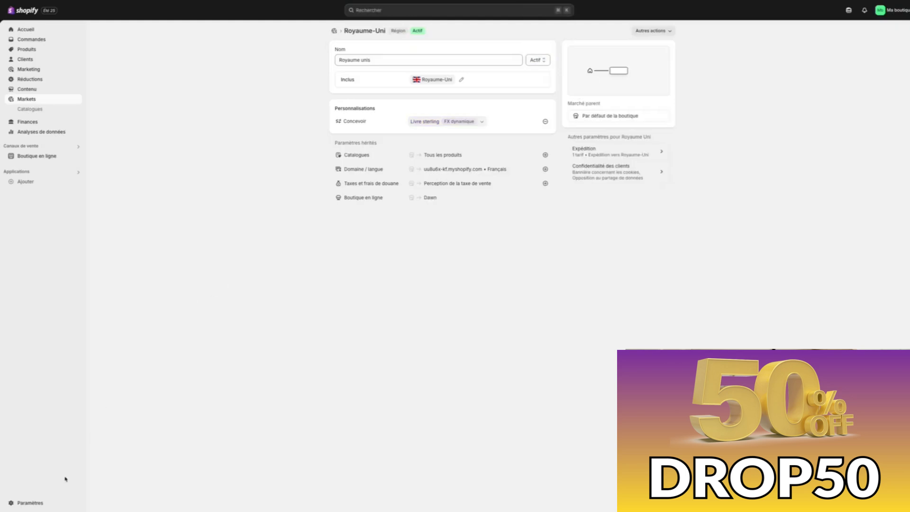
Return to the general shipping profile in the settings and check which countries a new shipping zone could include
{"action": "left_click", "coordinate": [28, 504]}
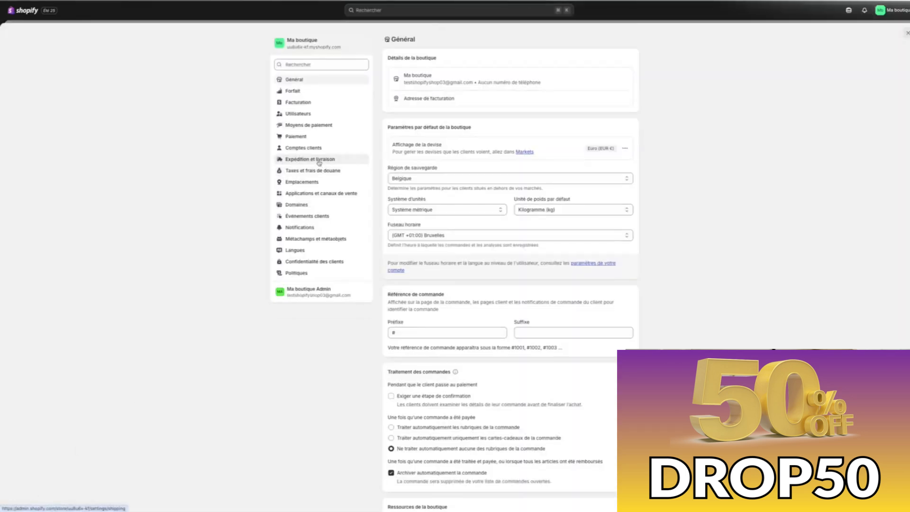
{"action": "left_click", "coordinate": [319, 162]}
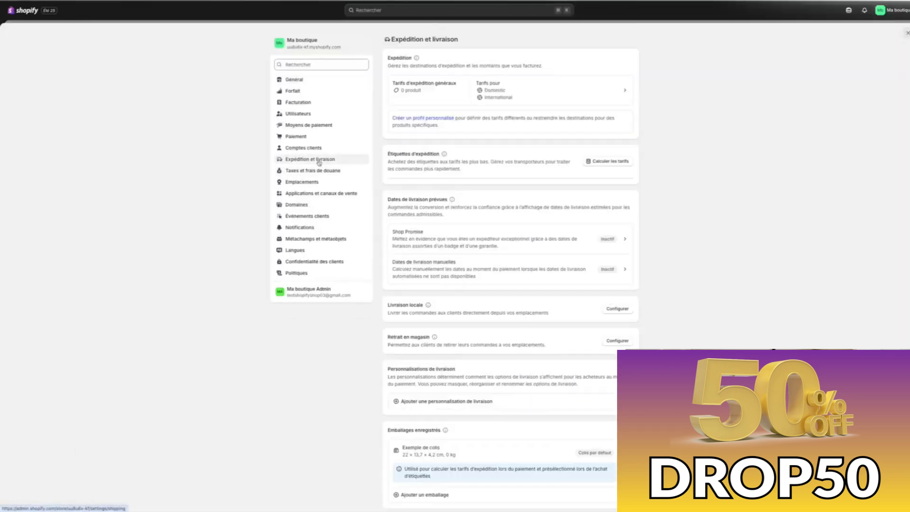
{"action": "left_click", "coordinate": [539, 92]}
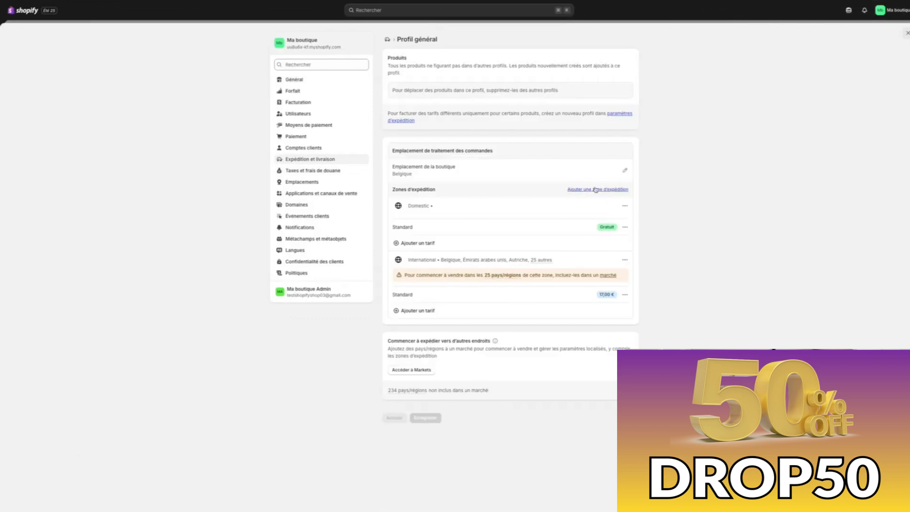
{"action": "left_click", "coordinate": [596, 190]}
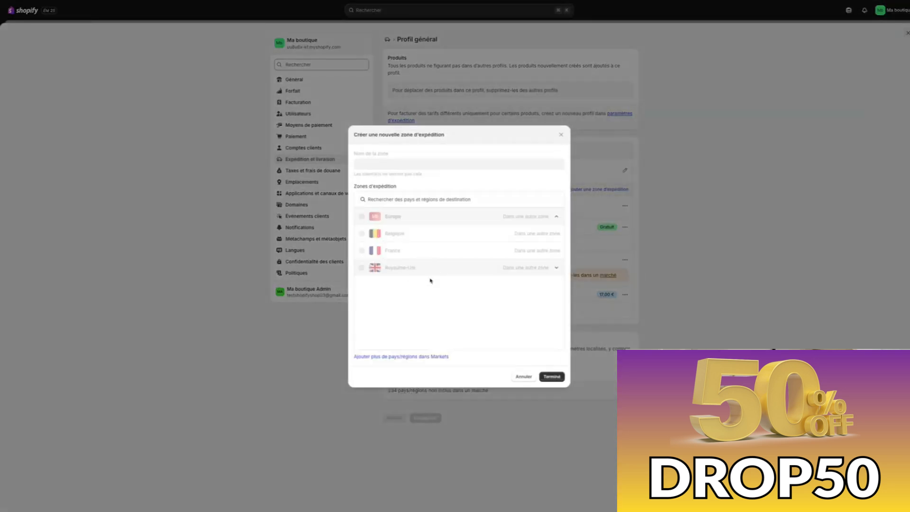
{"action": "left_click", "coordinate": [561, 135]}
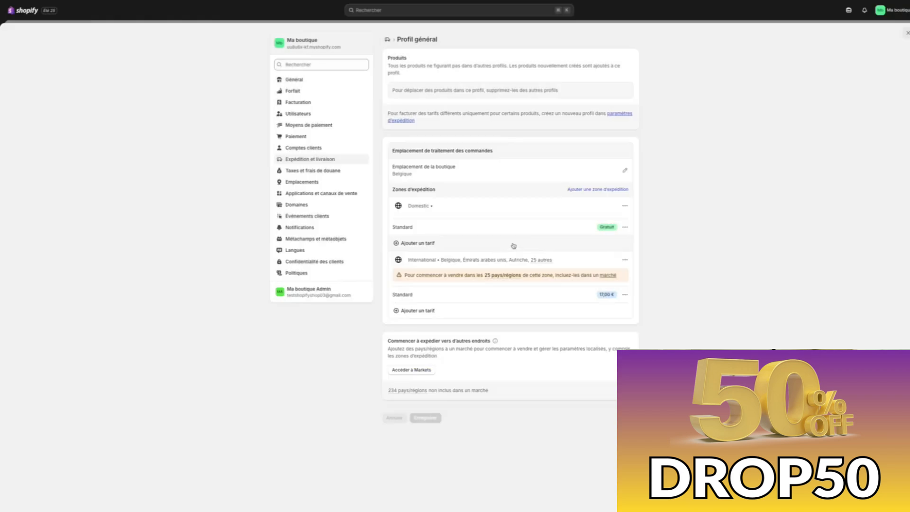
Set the price of the Domestic zone's Standard shipping rate to 5 €
{"action": "left_click", "coordinate": [625, 227]}
{"action": "left_click", "coordinate": [611, 242]}
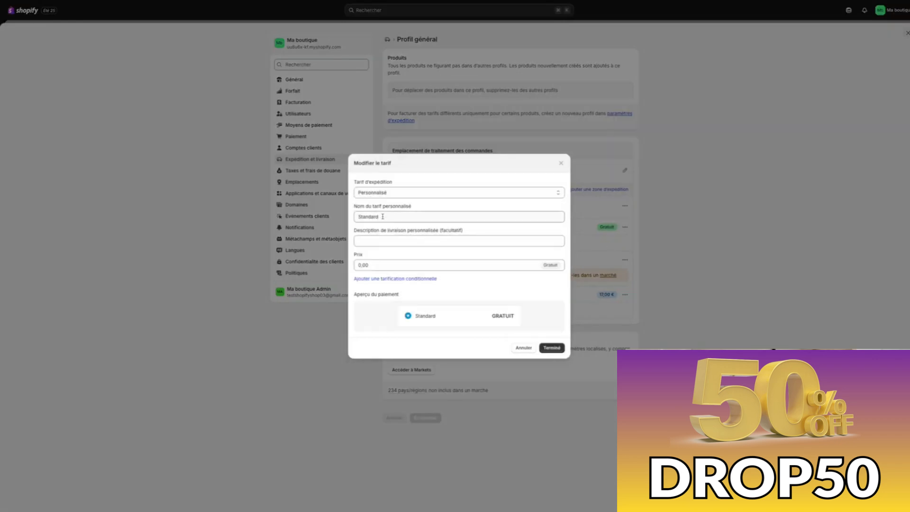
{"action": "left_click", "coordinate": [385, 265]}
{"action": "type", "text": "5"}
{"action": "left_click", "coordinate": [451, 281]}
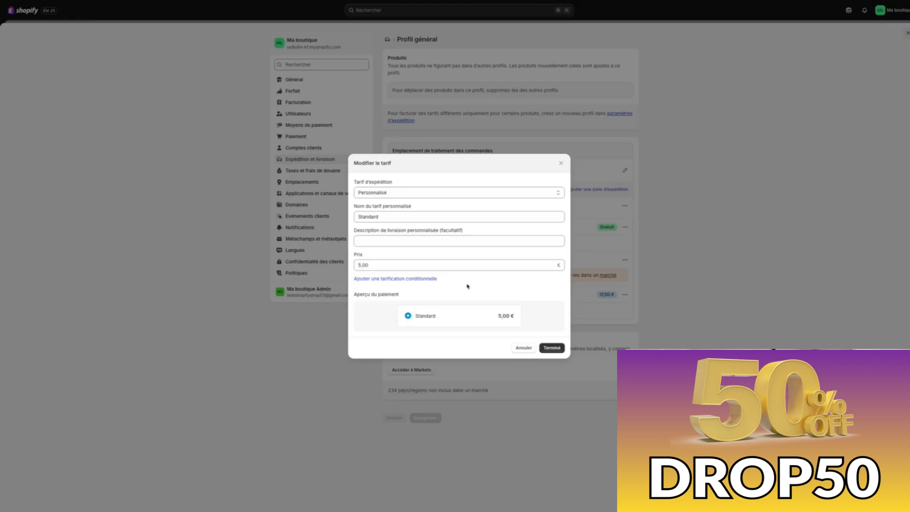
{"action": "left_click", "coordinate": [554, 349]}
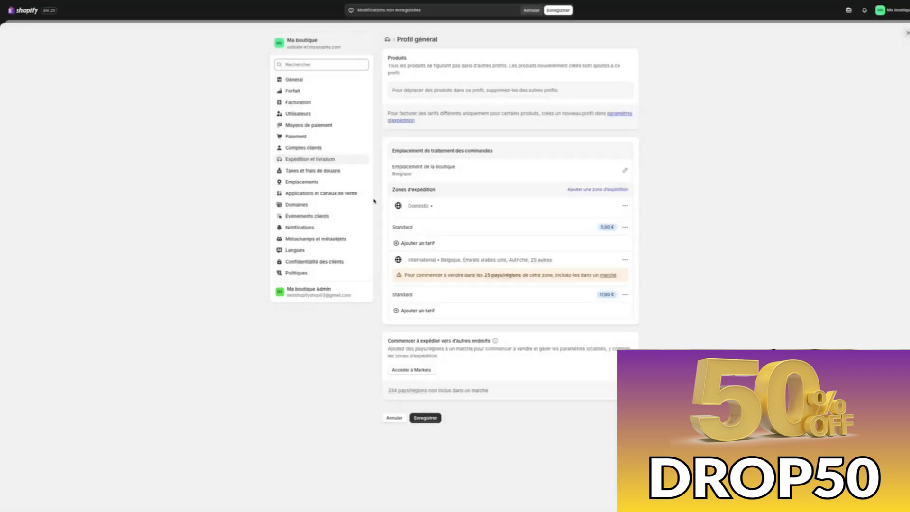
Make the Domestic zone's Standard shipping rate free by setting its price to 0, and save the shipping profile
{"action": "left_click", "coordinate": [625, 228]}
{"action": "left_click", "coordinate": [607, 242]}
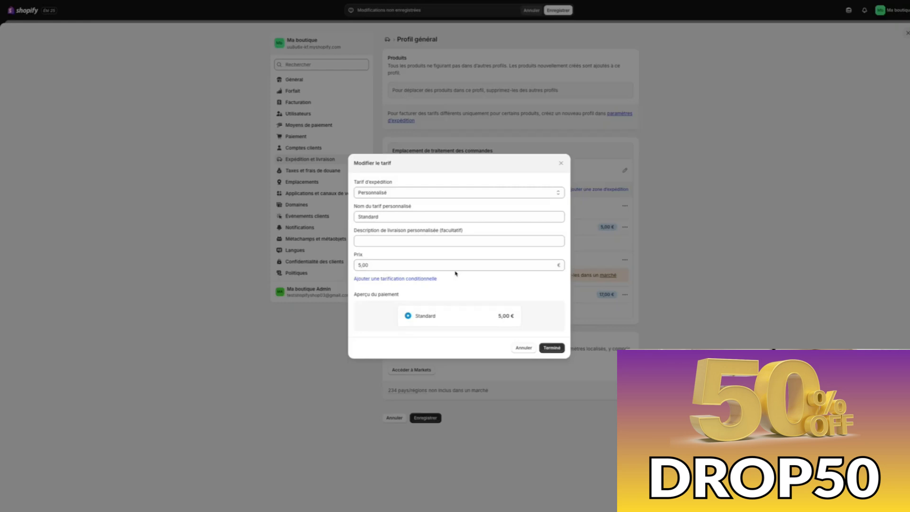
{"action": "left_click", "coordinate": [398, 266]}
{"action": "type", "text": "0"}
{"action": "left_click", "coordinate": [552, 347]}
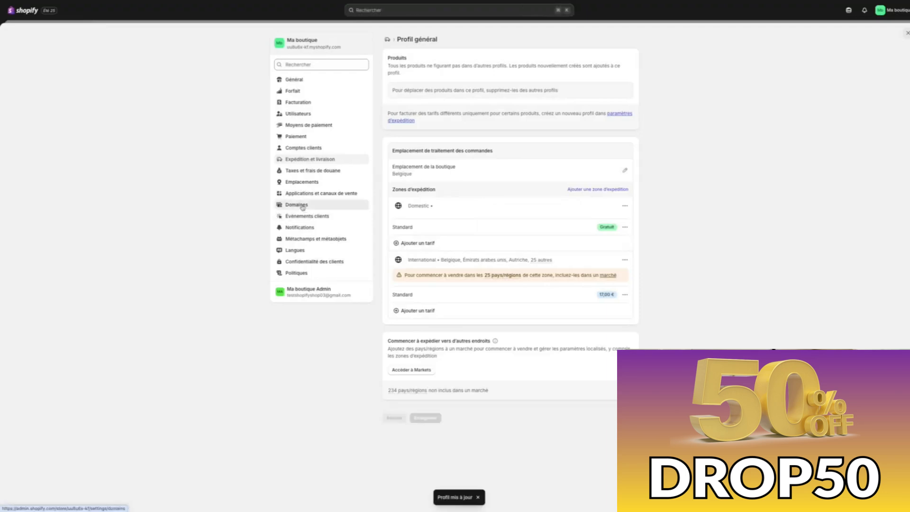
Open the domain settings and bring up the search for buying a new domain
{"action": "left_click", "coordinate": [303, 206]}
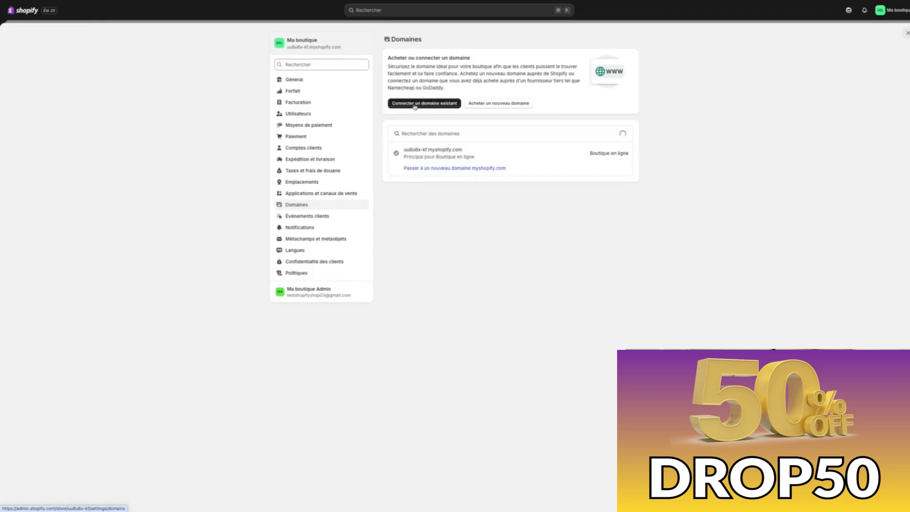
{"action": "left_click", "coordinate": [491, 104]}
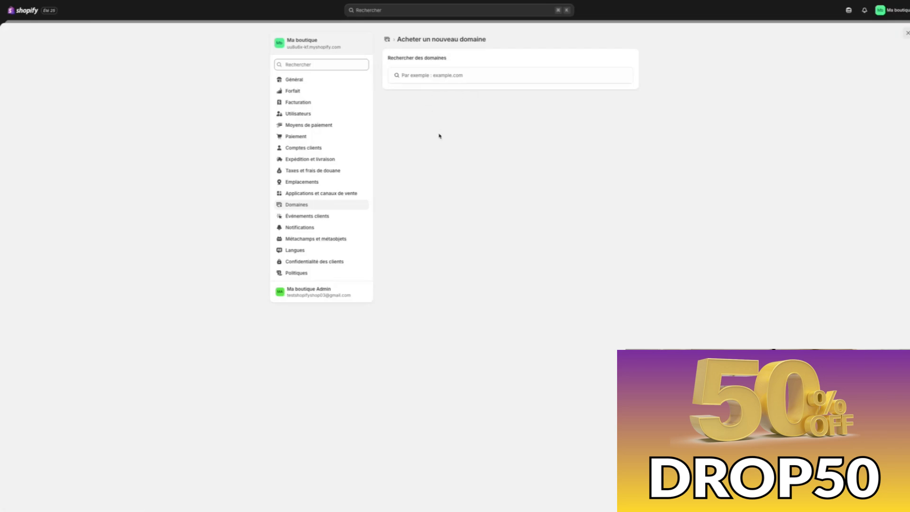
{"action": "left_click", "coordinate": [449, 76]}
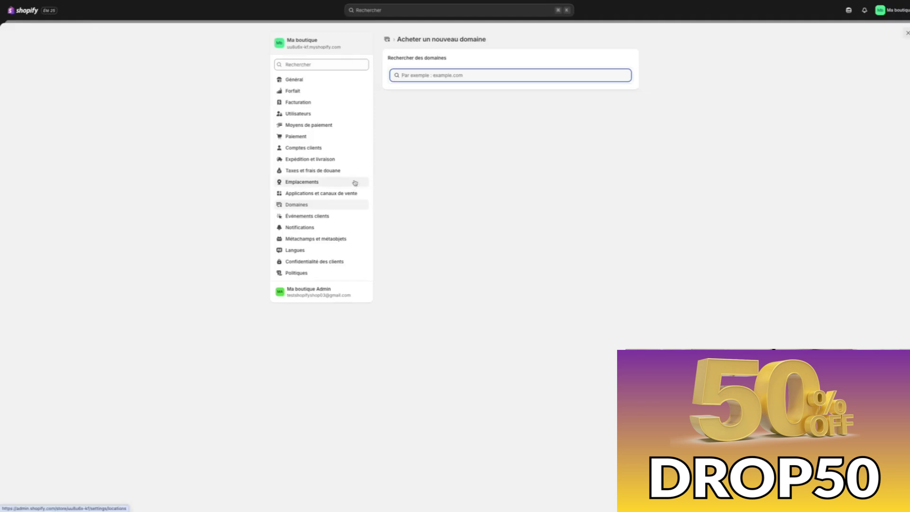
Review the store's policy settings and switch to the Google results for "Politique de retour et de remboursement generateur"
{"action": "left_click", "coordinate": [304, 273]}
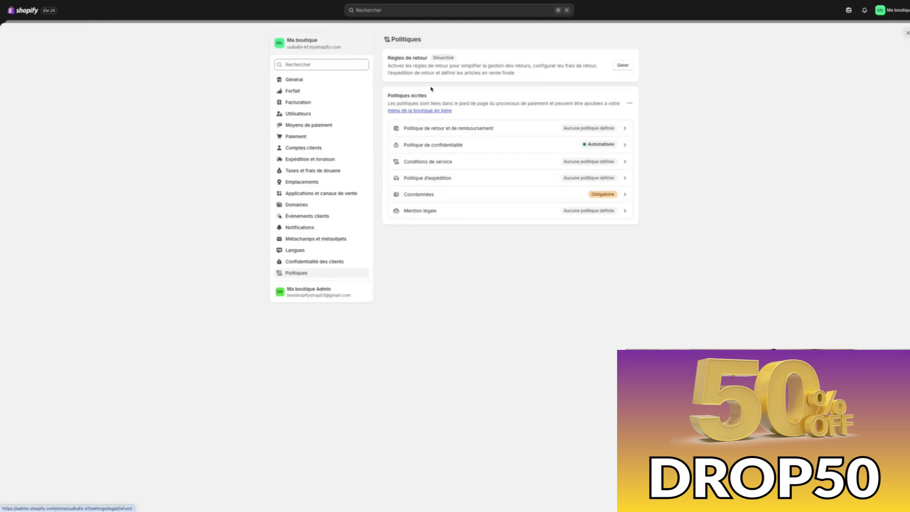
{"action": "left_click", "coordinate": [315, 17]}
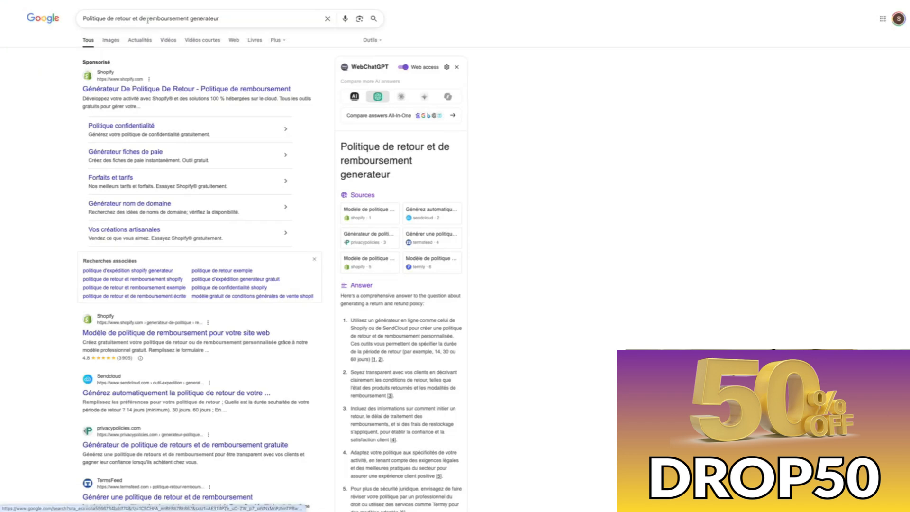
{"action": "left_click_drag", "start_coordinate": [236, 19], "coordinate": [200, 19]}
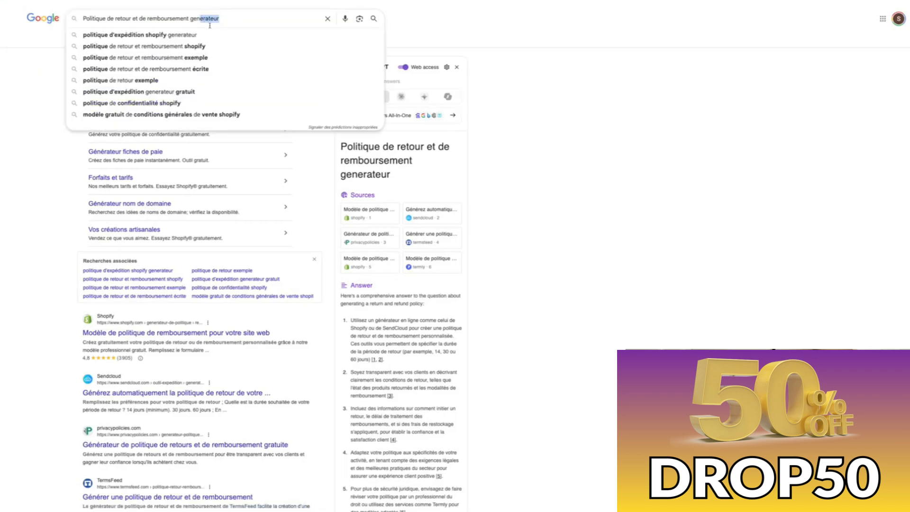
Open Shopify's free return policy generator from the search results and examine the company and website details it requires
{"action": "left_click", "coordinate": [61, 62]}
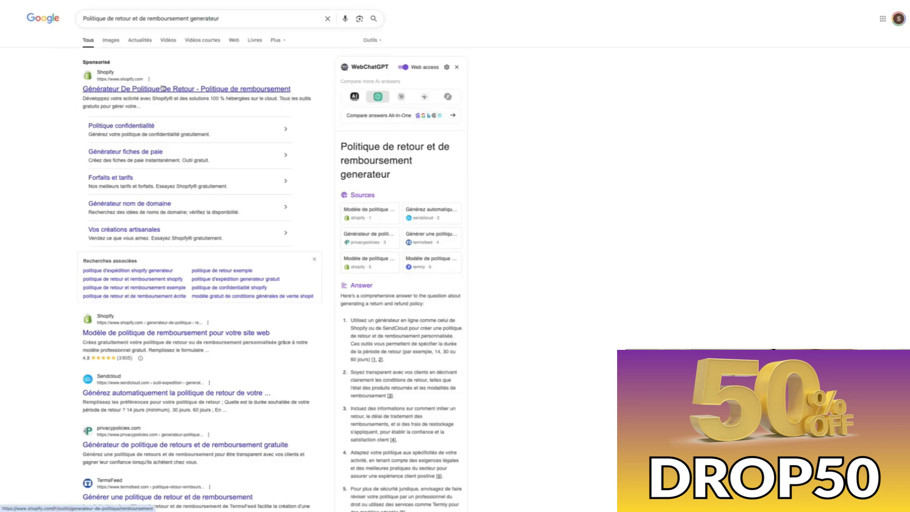
{"action": "left_click", "coordinate": [186, 94]}
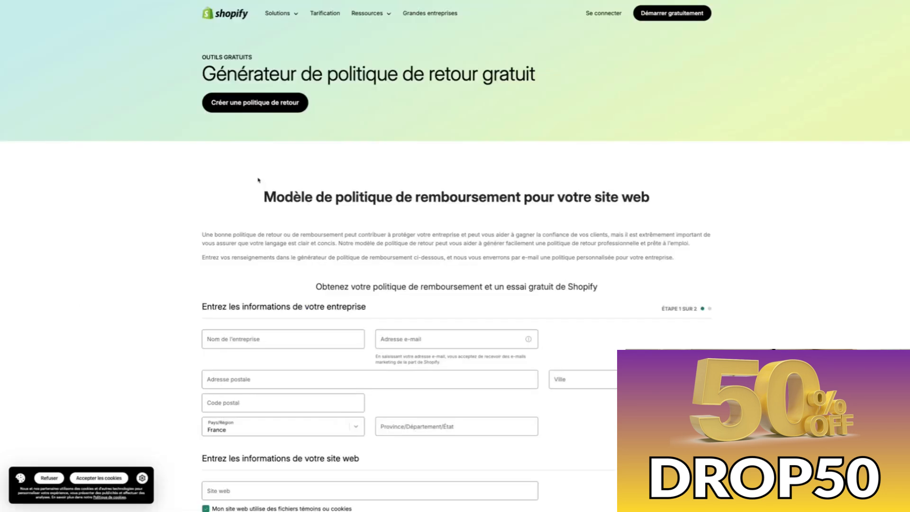
{"action": "scroll", "coordinate": [265, 175], "scroll_direction": "down", "scroll_amount": 1}
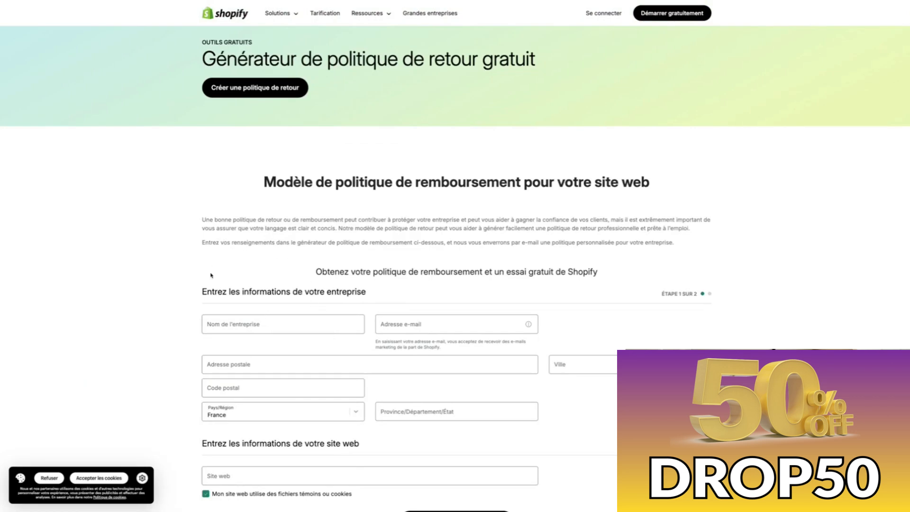
{"action": "scroll", "coordinate": [193, 270], "scroll_direction": "down", "scroll_amount": 1}
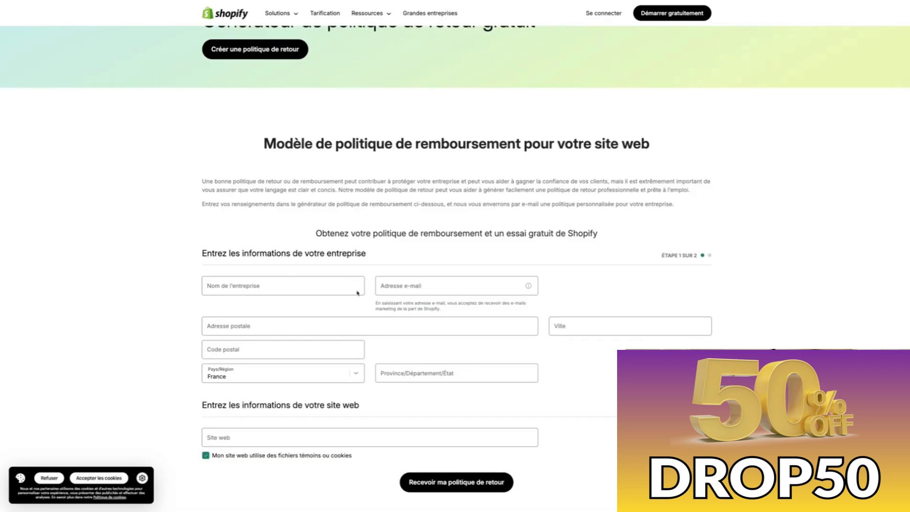
{"action": "scroll", "coordinate": [319, 280], "scroll_direction": "down", "scroll_amount": 2}
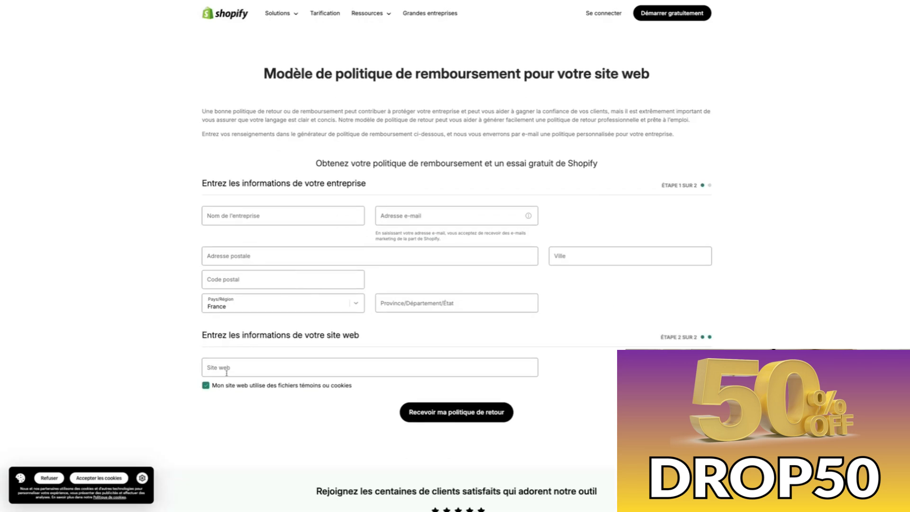
{"action": "scroll", "coordinate": [231, 368], "scroll_direction": "down", "scroll_amount": 5}
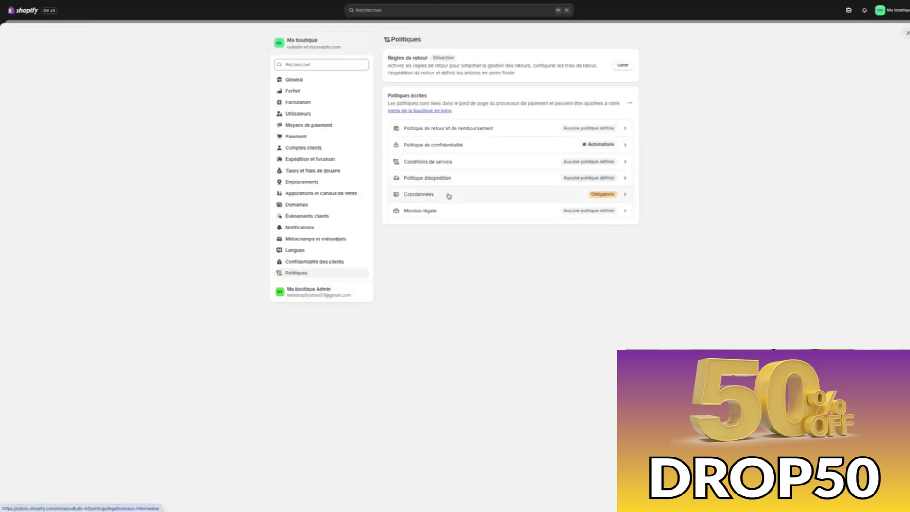
Leave the store settings, open the online store's Dawn theme for customization and examine the default home page sections
{"action": "key", "text": "Escape"}
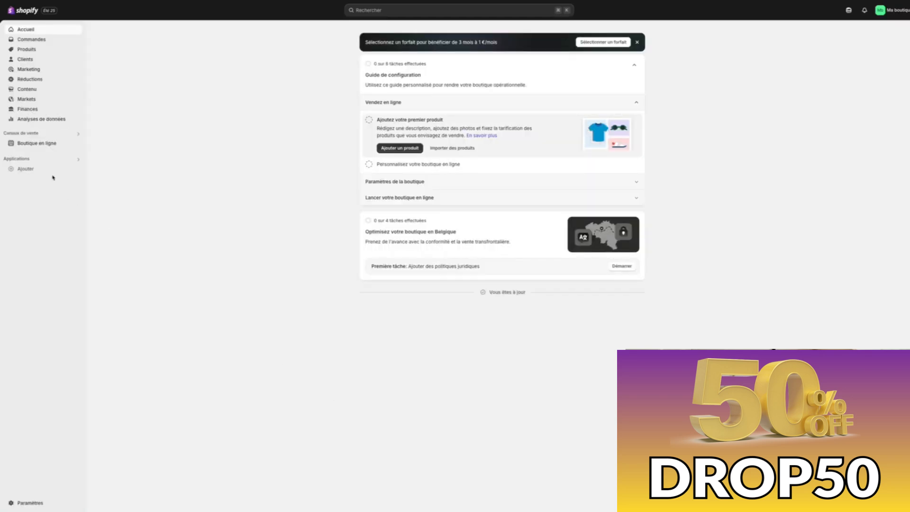
{"action": "left_click", "coordinate": [36, 144]}
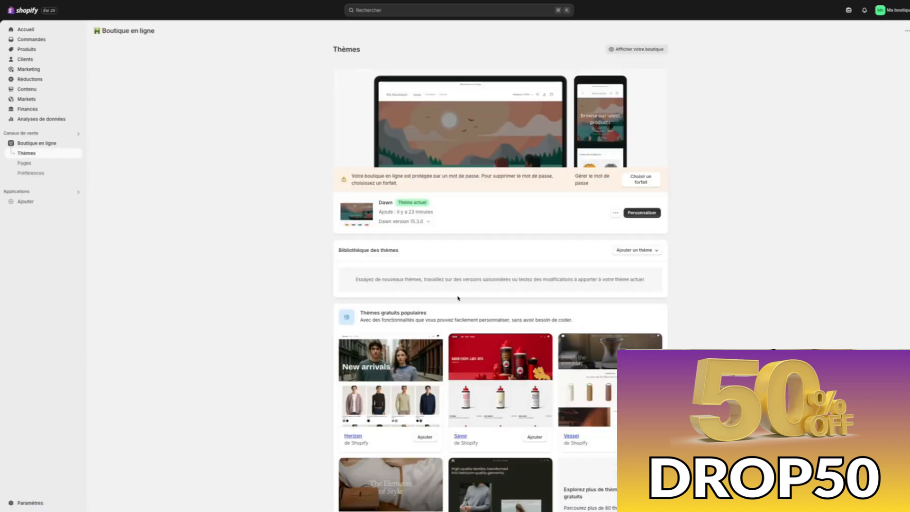
{"action": "left_click", "coordinate": [643, 214]}
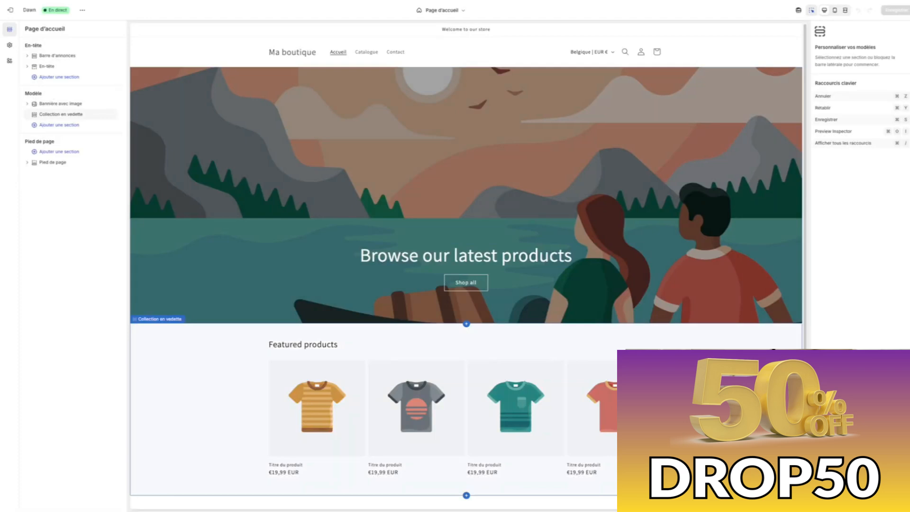
{"action": "scroll", "coordinate": [536, 255], "scroll_direction": "down", "scroll_amount": 3}
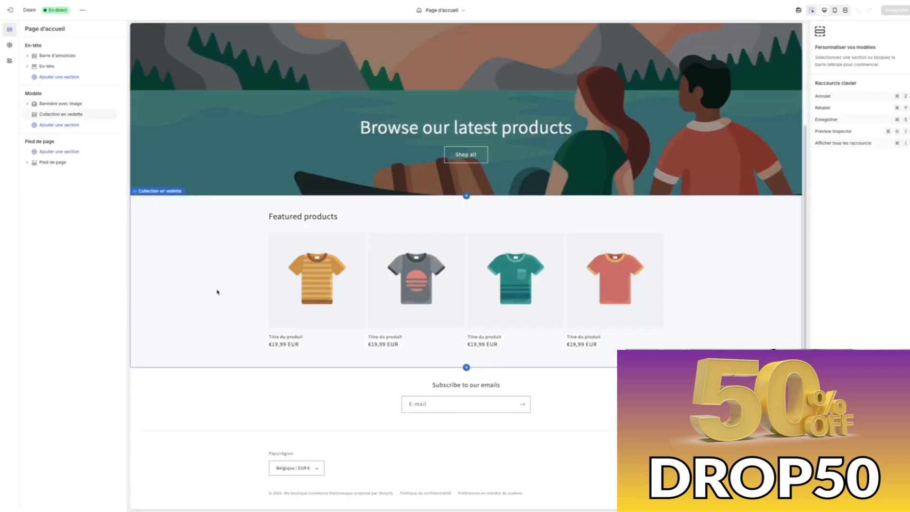
{"action": "scroll", "coordinate": [240, 309], "scroll_direction": "up", "scroll_amount": 3}
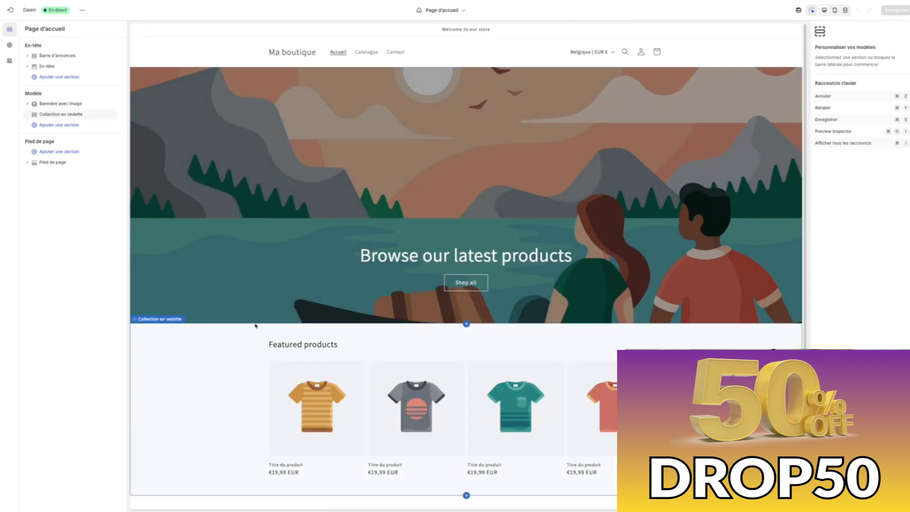
{"action": "scroll", "coordinate": [198, 338], "scroll_direction": "down", "scroll_amount": 3}
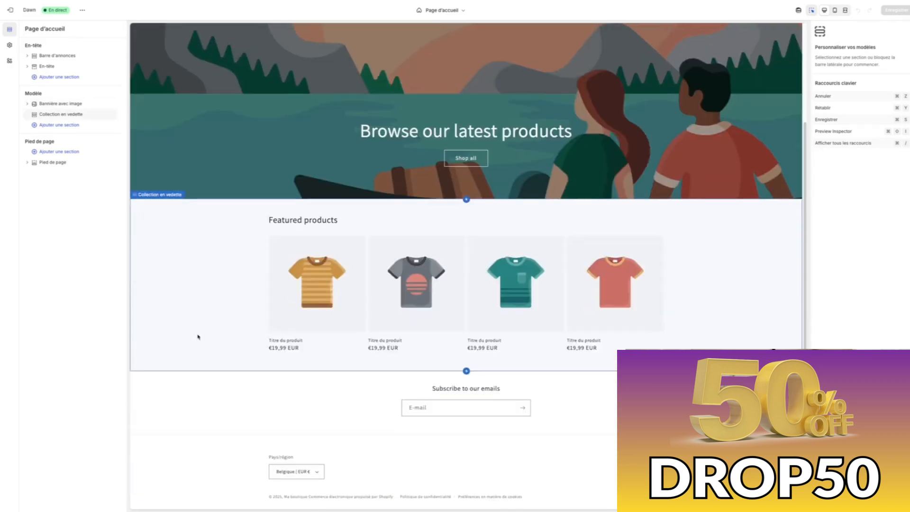
{"action": "scroll", "coordinate": [214, 327], "scroll_direction": "up", "scroll_amount": 3}
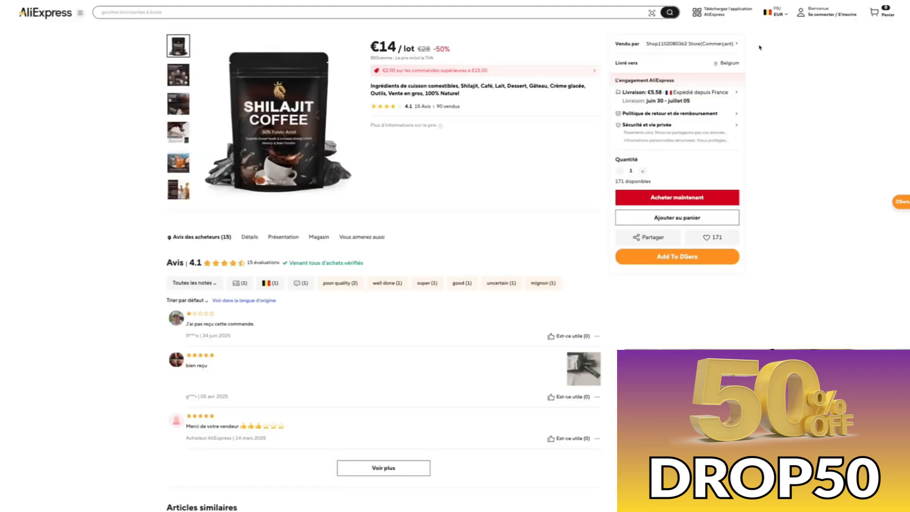
Copy the AliExpress Shilajit Coffee product link, switch to Dropmagic and submit the link for store generation
{"action": "mouse_move", "coordinate": [224, 1]}
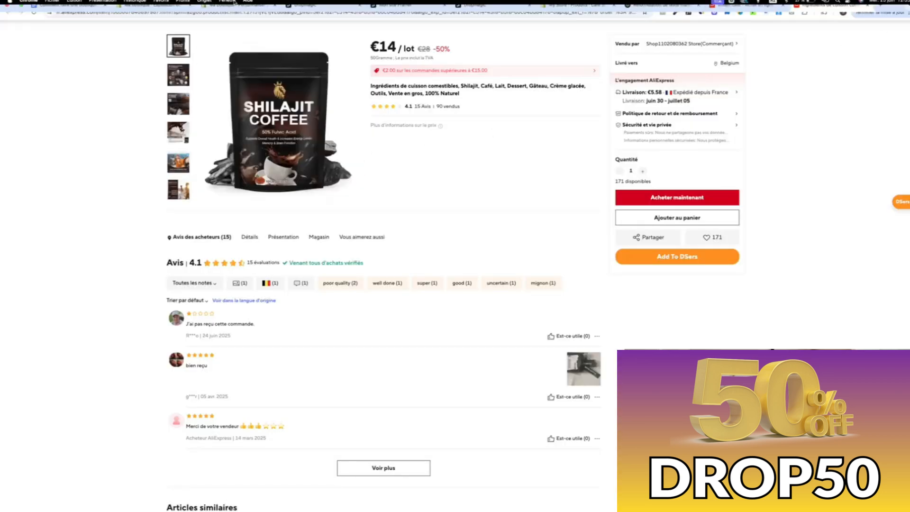
{"action": "left_click", "coordinate": [224, 31]}
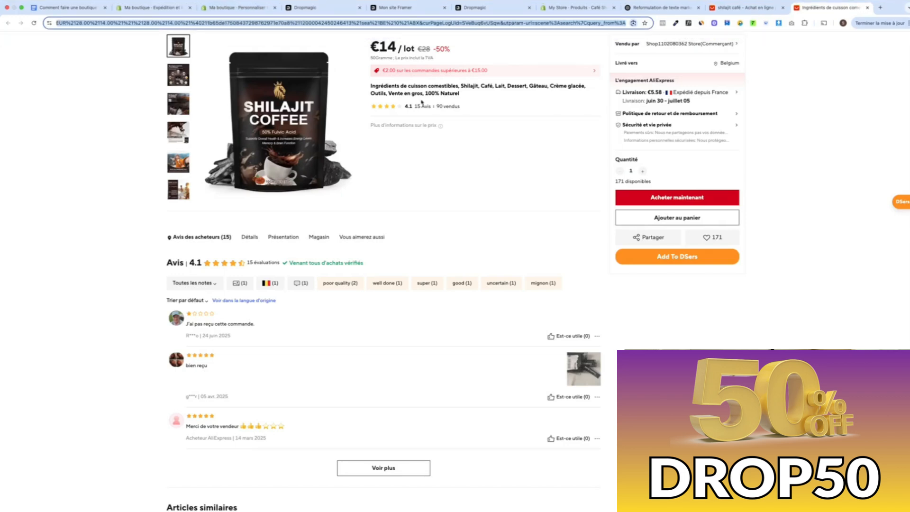
{"action": "key", "text": "super+c"}
{"action": "left_click", "coordinate": [493, 8]}
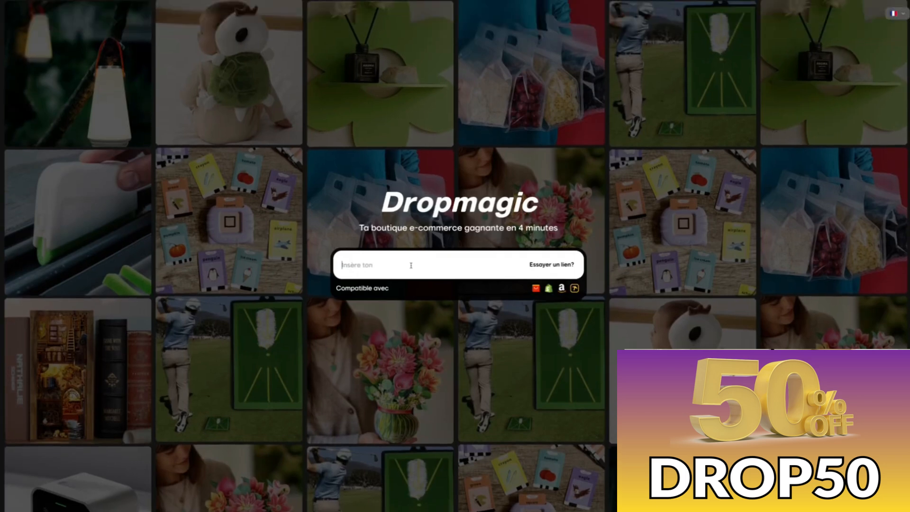
{"action": "left_click", "coordinate": [410, 264]}
{"action": "key", "text": "super+v"}
{"action": "left_click", "coordinate": [566, 264]}
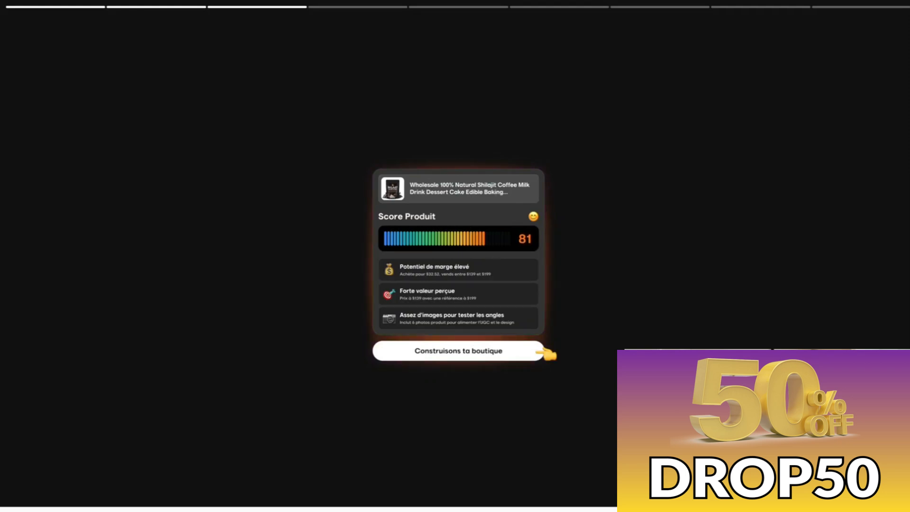
Start building the store with Français as the selling language and Fabricant D'Aliments Fonctionnels as the target customer
{"action": "left_click", "coordinate": [499, 357]}
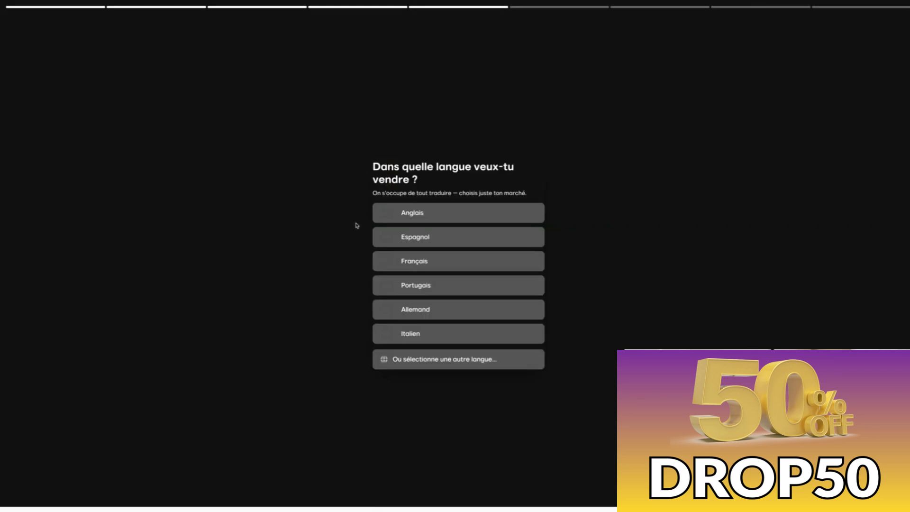
{"action": "left_click", "coordinate": [398, 261]}
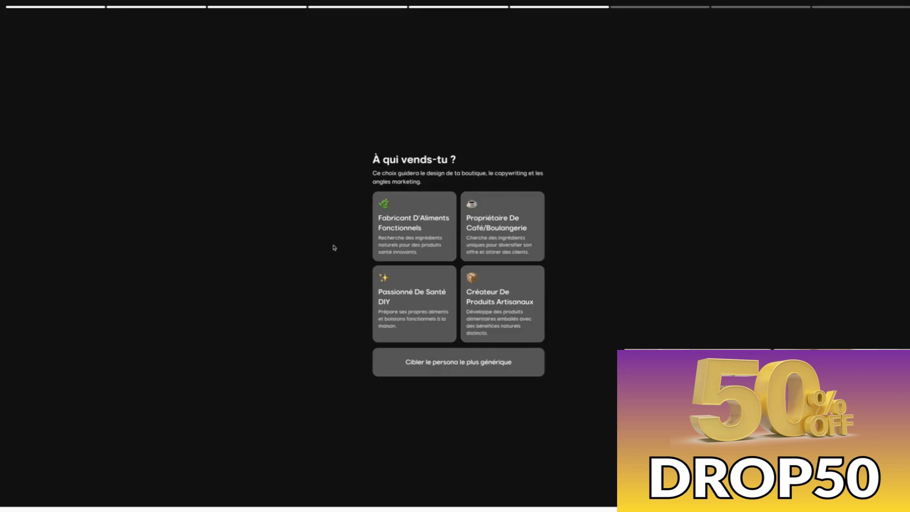
{"action": "left_click", "coordinate": [416, 236]}
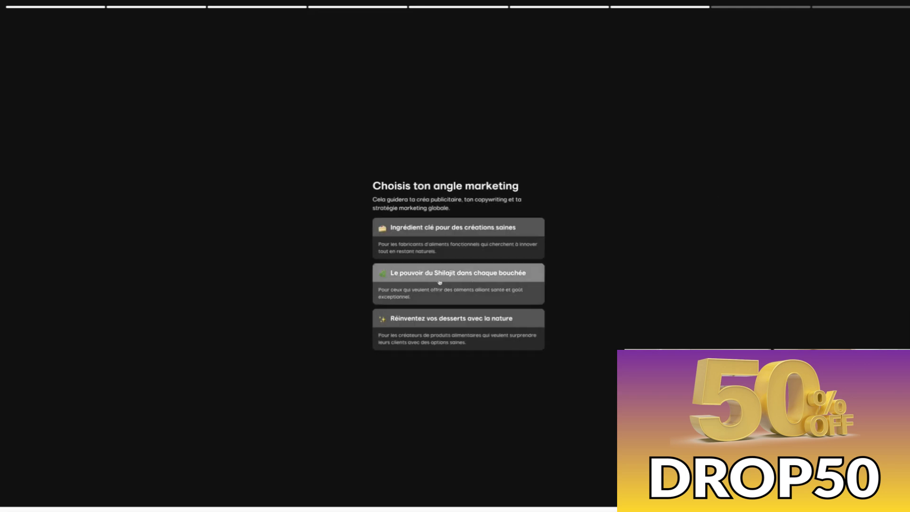
Choose the marketing angle "Le pouvoir du Shilajit dans chaque bouchée" and generate the store with all product images included
{"action": "left_click", "coordinate": [500, 280]}
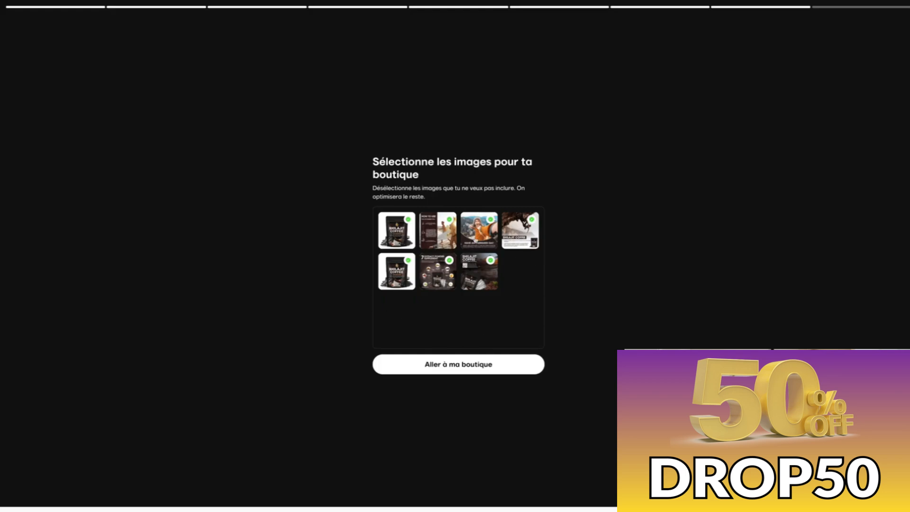
{"action": "mouse_move", "coordinate": [437, 278]}
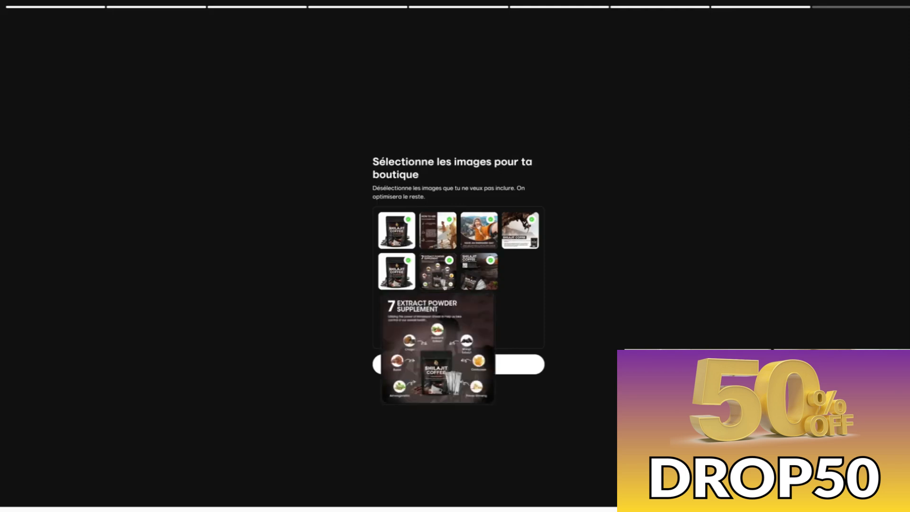
{"action": "left_click", "coordinate": [461, 368]}
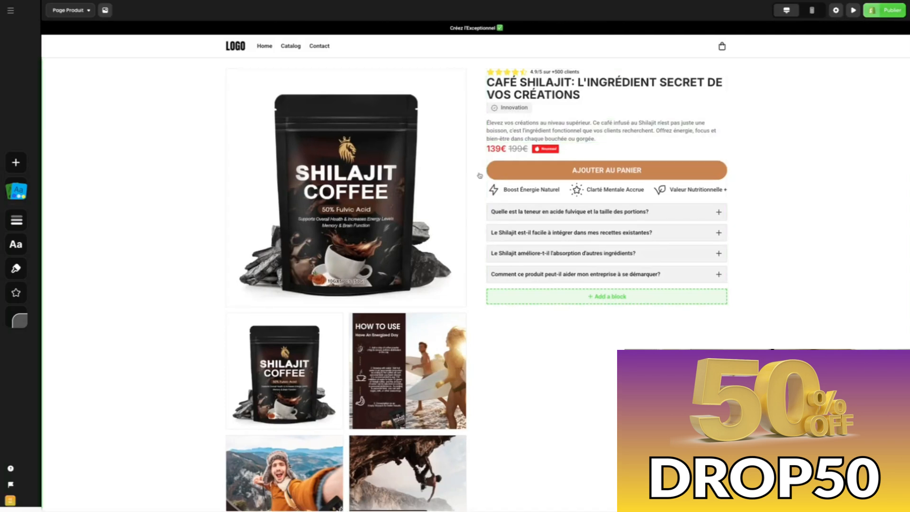
Review the generated Shilajit coffee product page from the product gallery through the benefits and FAQ sections to the footer
{"action": "scroll", "coordinate": [479, 160], "scroll_direction": "down", "scroll_amount": 10}
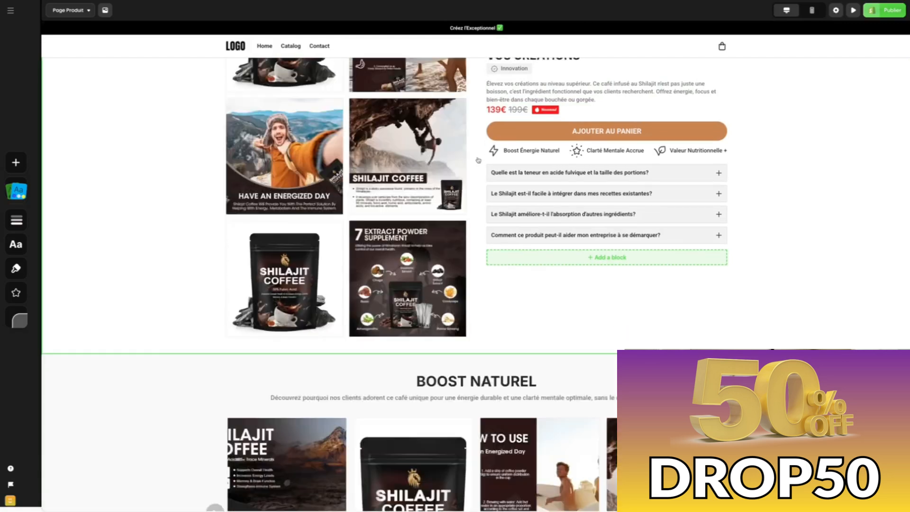
{"action": "scroll", "coordinate": [478, 160], "scroll_direction": "down", "scroll_amount": 10}
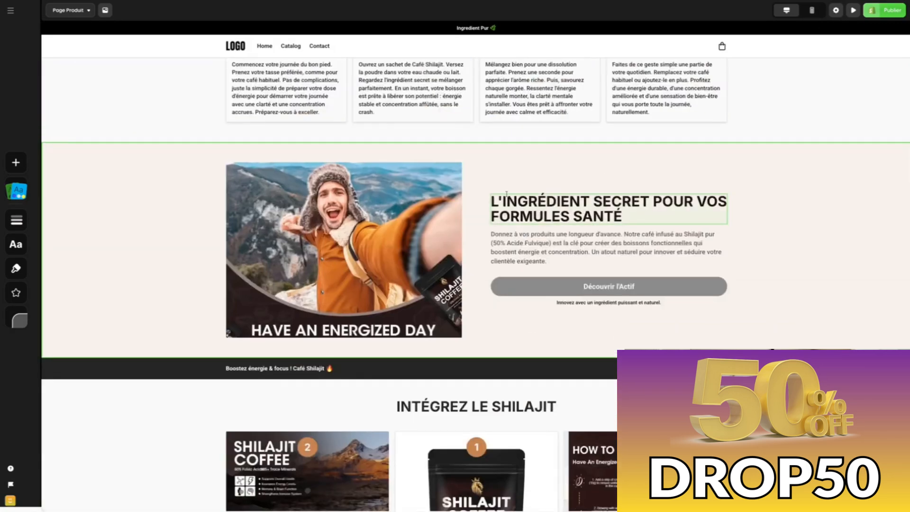
{"action": "scroll", "coordinate": [570, 208], "scroll_direction": "down", "scroll_amount": 20}
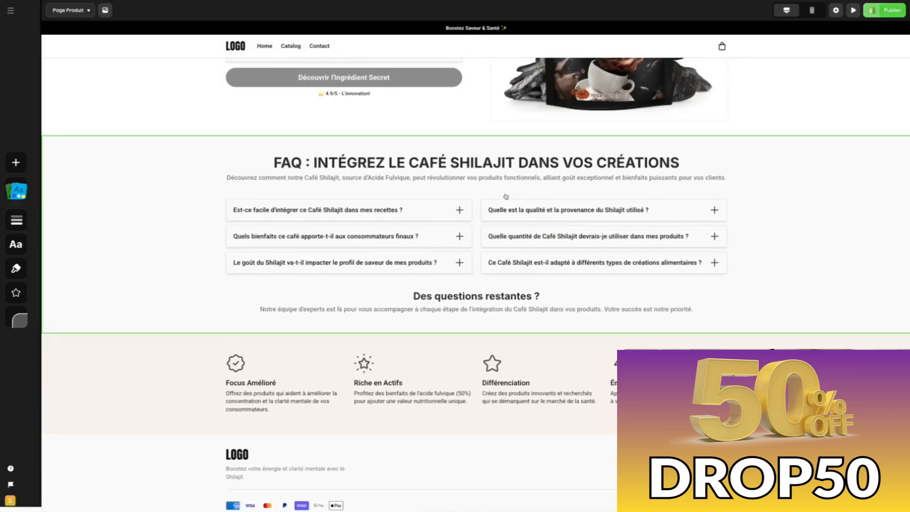
{"action": "scroll", "coordinate": [491, 228], "scroll_direction": "up", "scroll_amount": 20}
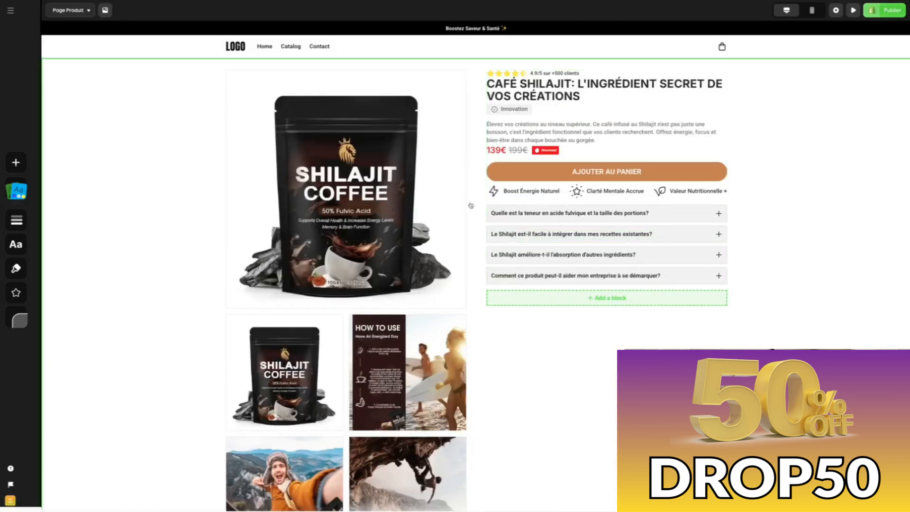
{"action": "scroll", "coordinate": [471, 206], "scroll_direction": "down", "scroll_amount": 3}
{"action": "scroll", "coordinate": [471, 208], "scroll_direction": "up", "scroll_amount": 4}
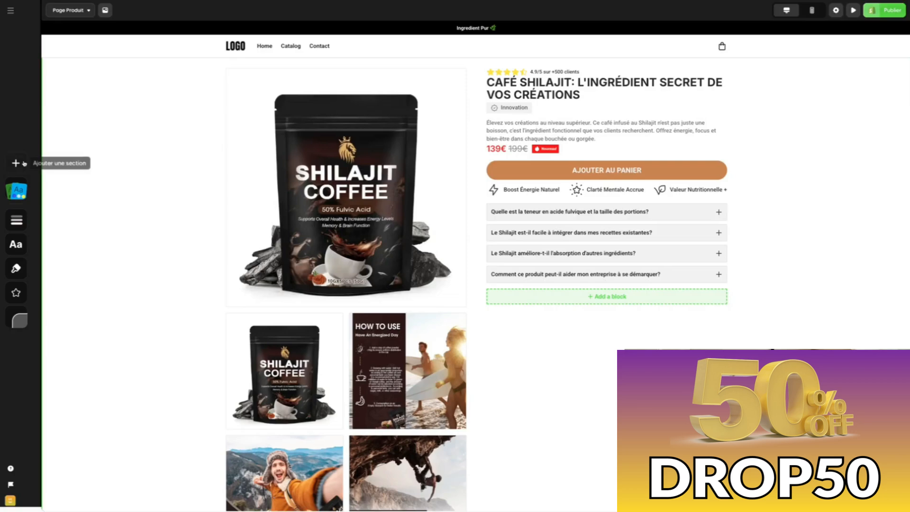
Browse the categories of the section library, from Hero and Produit through Caractéristiques and FAQ to Comparaison
{"action": "left_click", "coordinate": [19, 164]}
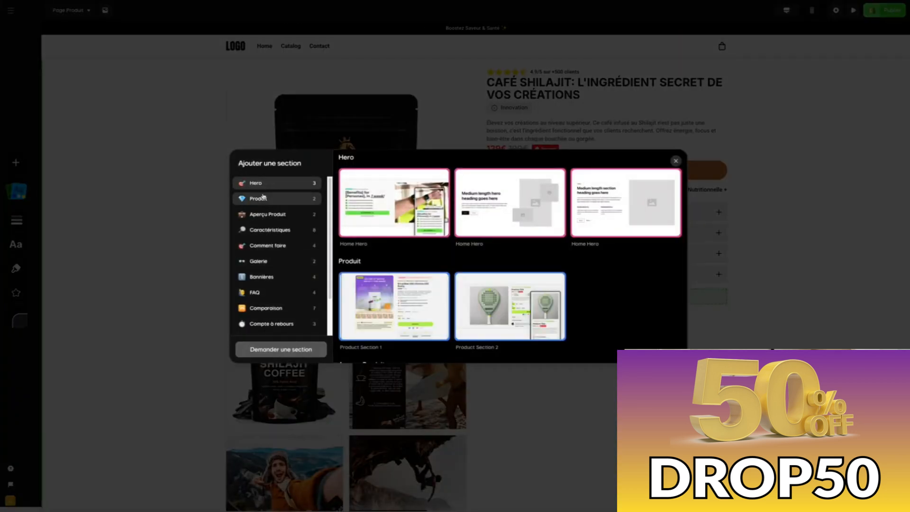
{"action": "scroll", "coordinate": [264, 196], "scroll_direction": "down", "scroll_amount": 3}
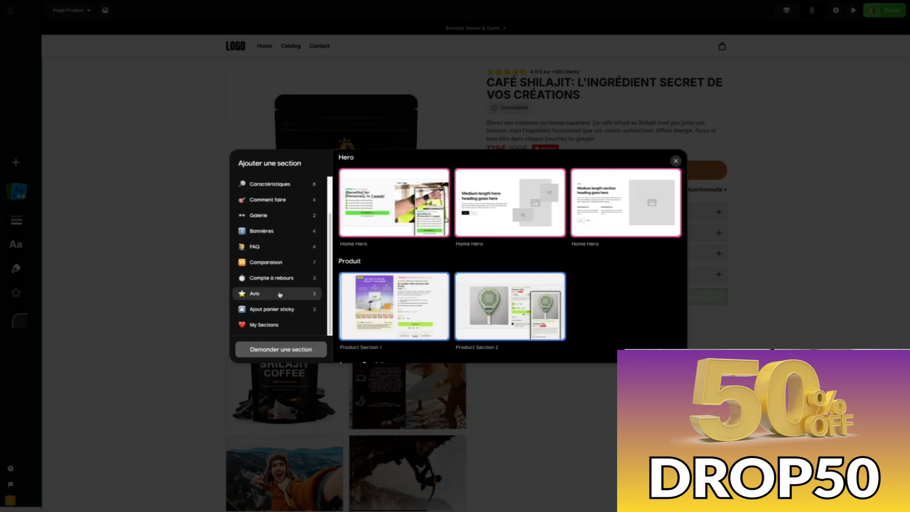
{"action": "scroll", "coordinate": [280, 294], "scroll_direction": "up", "scroll_amount": 3}
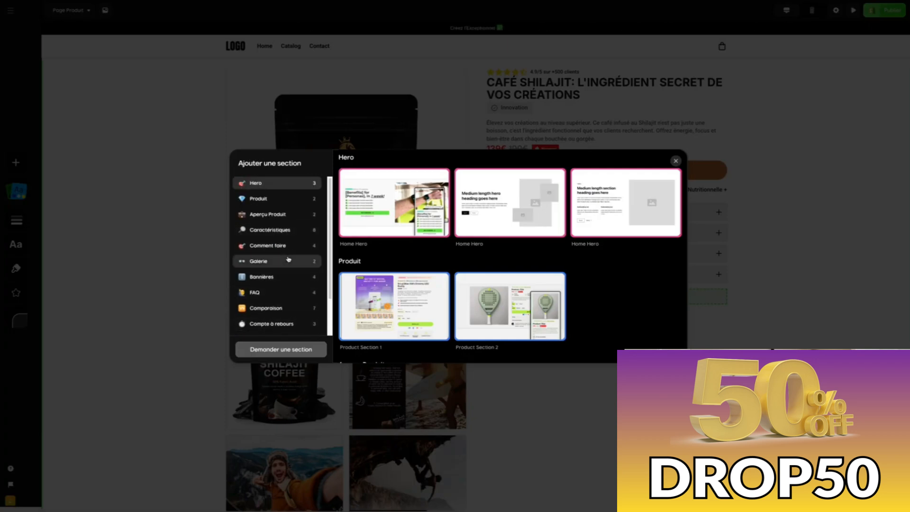
{"action": "left_click", "coordinate": [273, 199]}
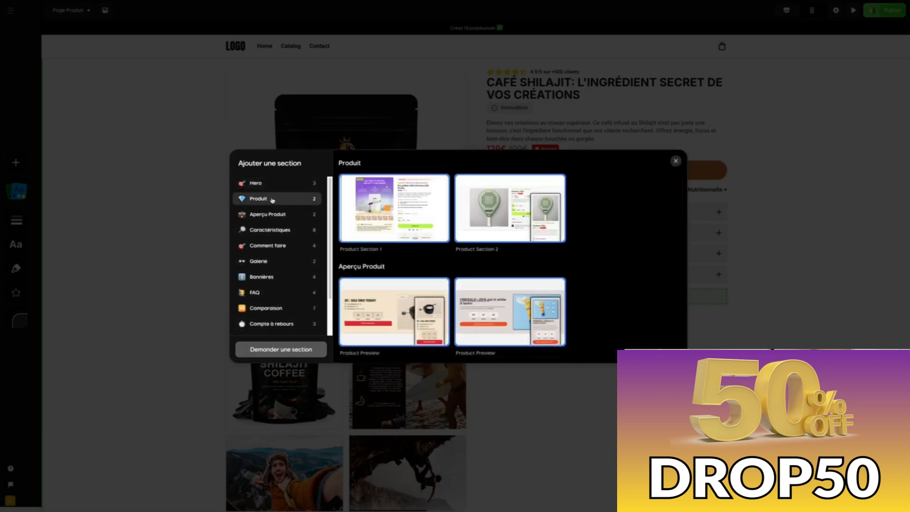
{"action": "left_click", "coordinate": [276, 217]}
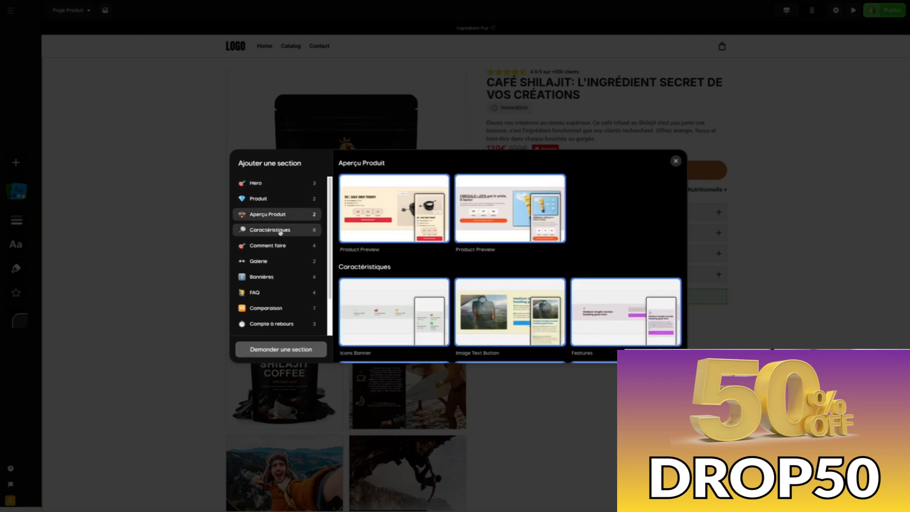
{"action": "left_click", "coordinate": [280, 231]}
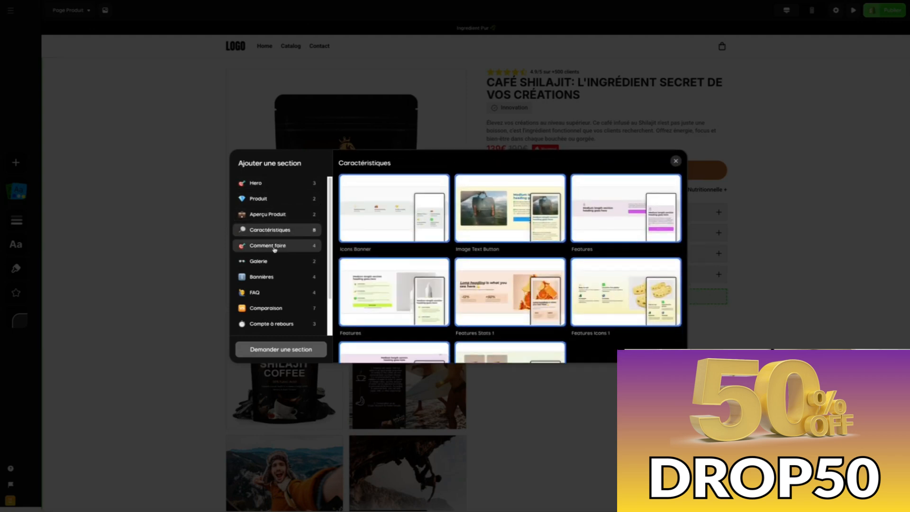
{"action": "left_click", "coordinate": [274, 247]}
{"action": "left_click", "coordinate": [276, 262]}
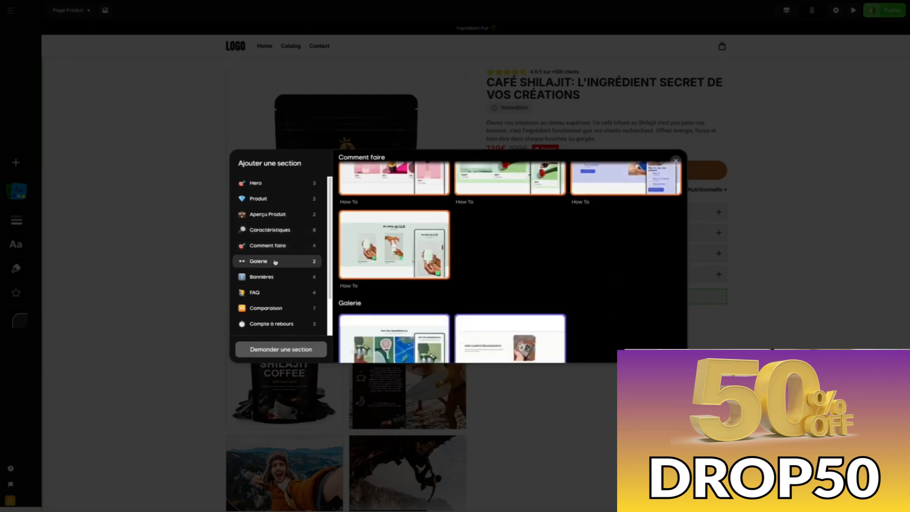
{"action": "left_click", "coordinate": [268, 293]}
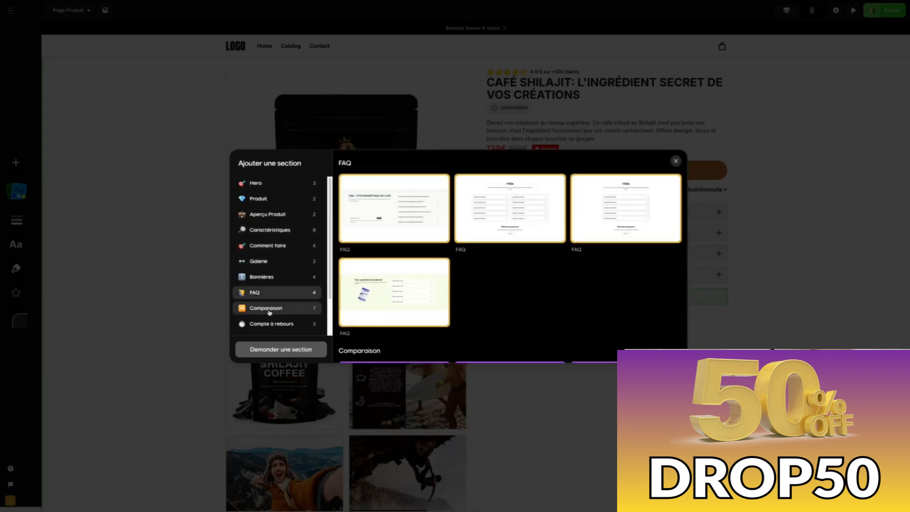
{"action": "left_click", "coordinate": [268, 308]}
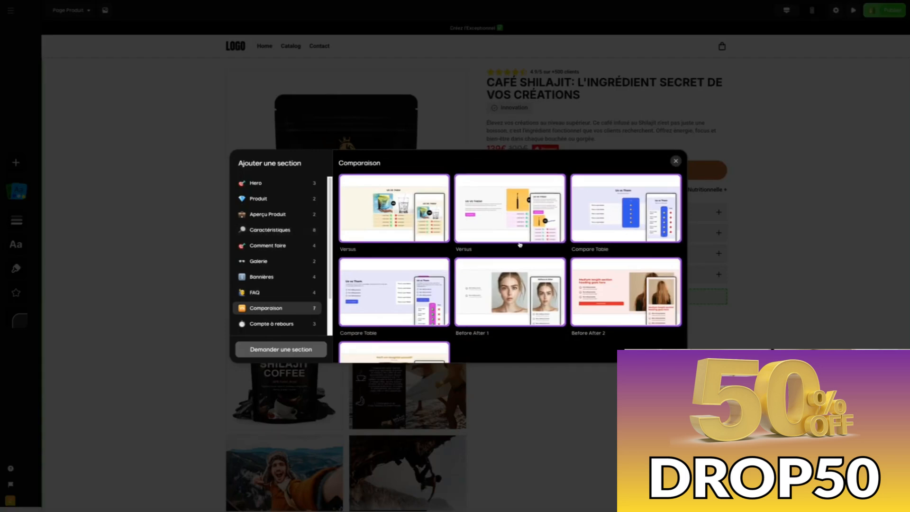
Add a Versus comparison section to the product page and move it up above the four-icon benefits section
{"action": "left_click", "coordinate": [460, 226]}
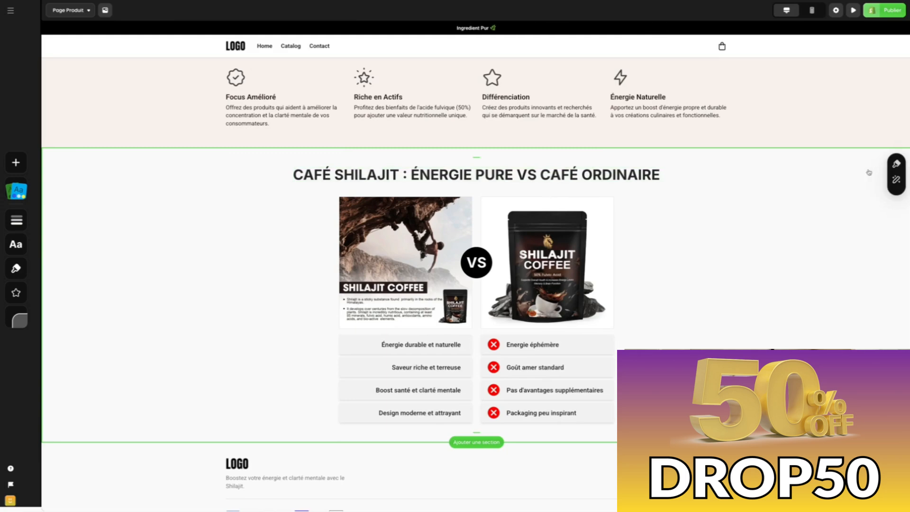
{"action": "mouse_move", "coordinate": [898, 183]}
{"action": "left_click", "coordinate": [896, 211]}
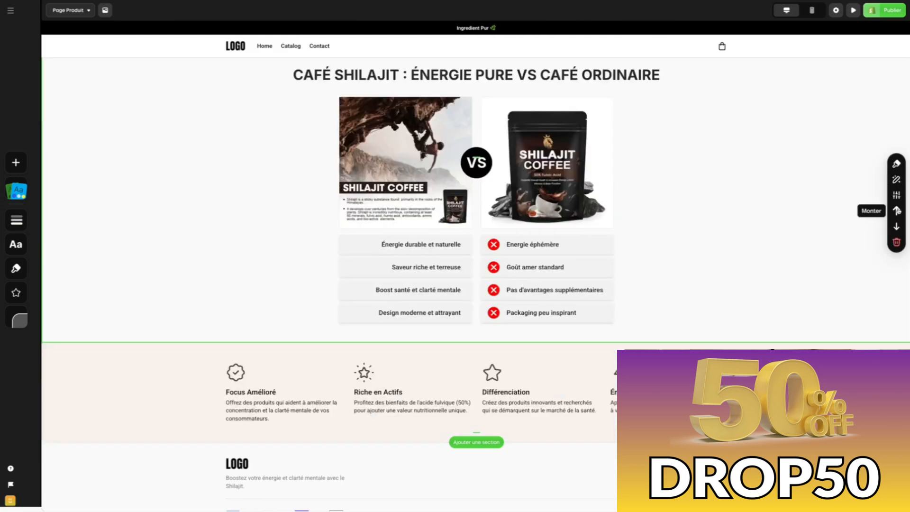
Preview the available theme templates on the product page, including the green and pink ones, and close the theme selection
{"action": "scroll", "coordinate": [821, 193], "scroll_direction": "up", "scroll_amount": 10}
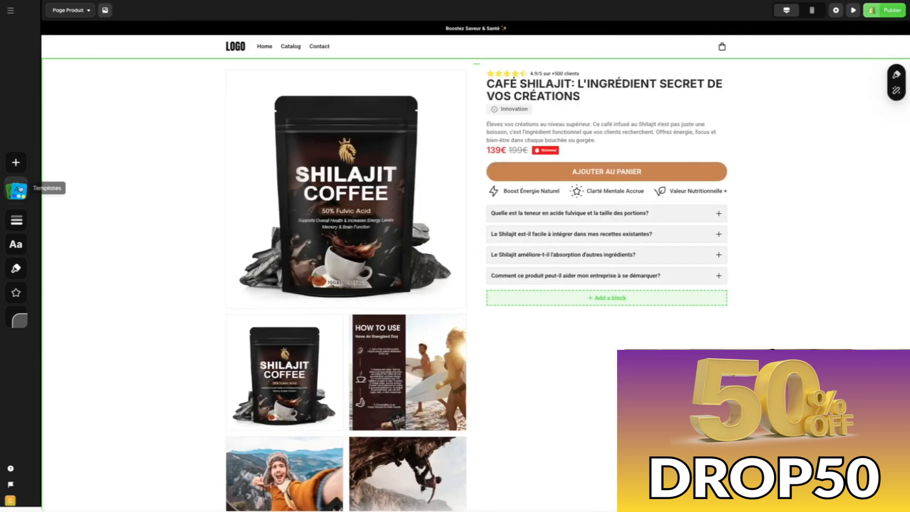
{"action": "left_click", "coordinate": [19, 189]}
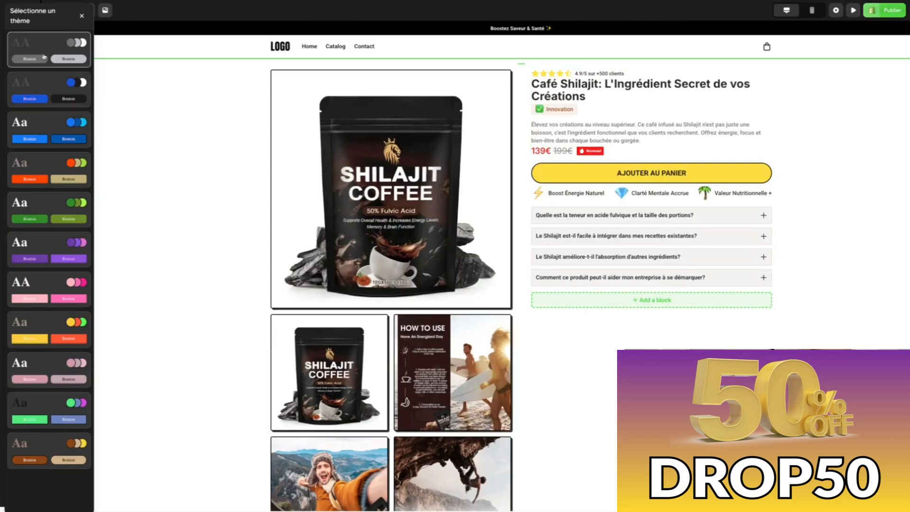
{"action": "scroll", "coordinate": [497, 249], "scroll_direction": "down", "scroll_amount": 10}
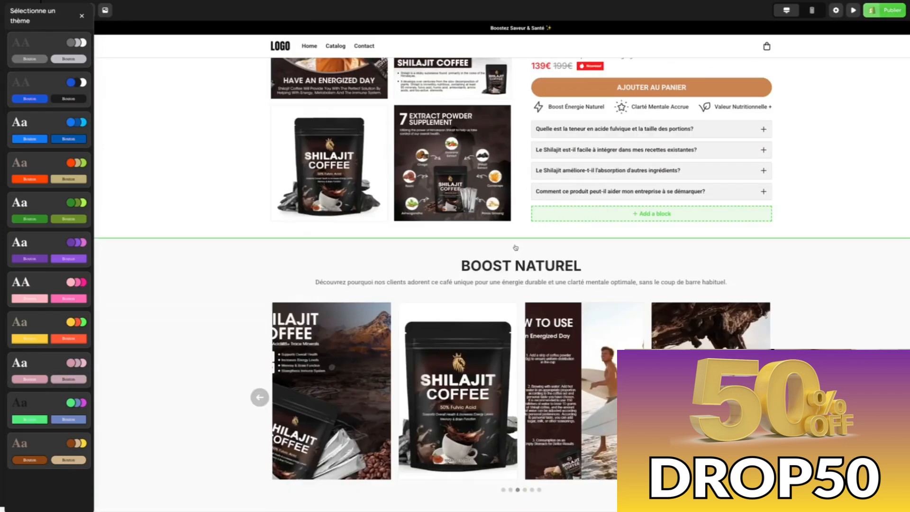
{"action": "scroll", "coordinate": [497, 249], "scroll_direction": "down", "scroll_amount": 15}
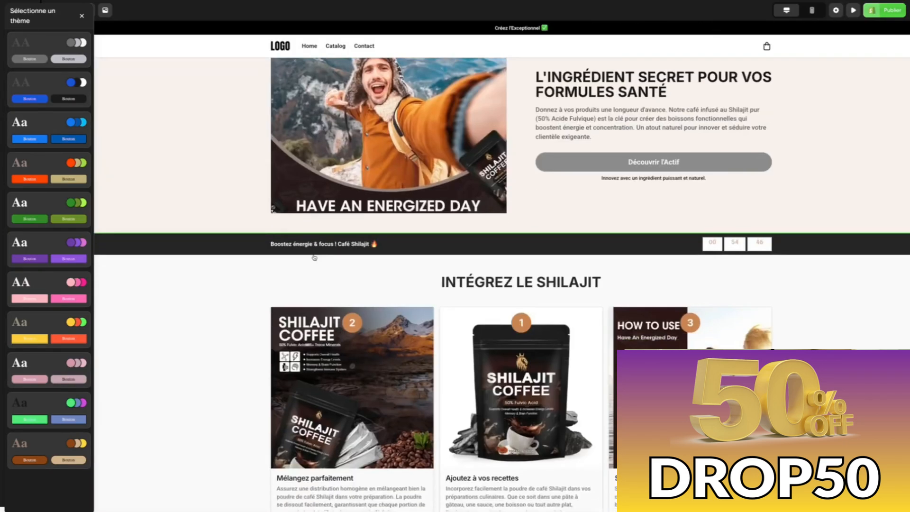
{"action": "scroll", "coordinate": [266, 256], "scroll_direction": "down", "scroll_amount": 5}
{"action": "scroll", "coordinate": [264, 257], "scroll_direction": "up", "scroll_amount": 20}
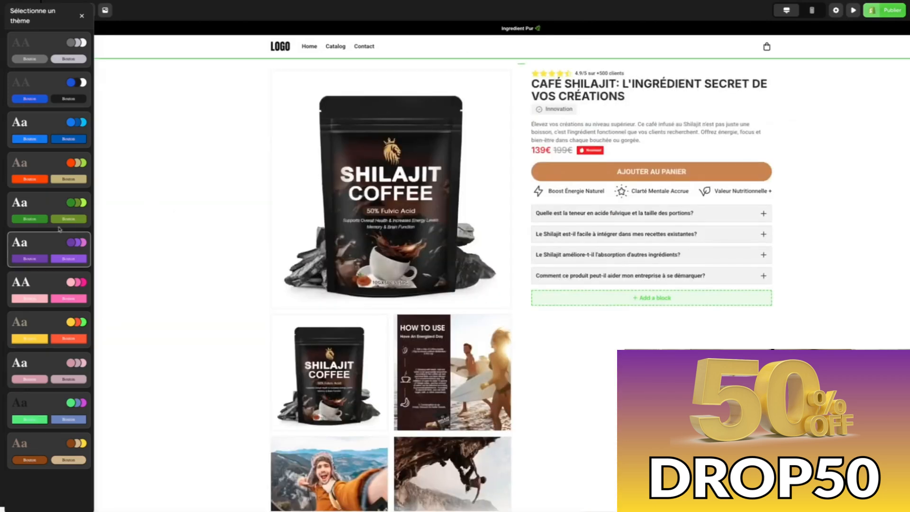
{"action": "left_click", "coordinate": [46, 218]}
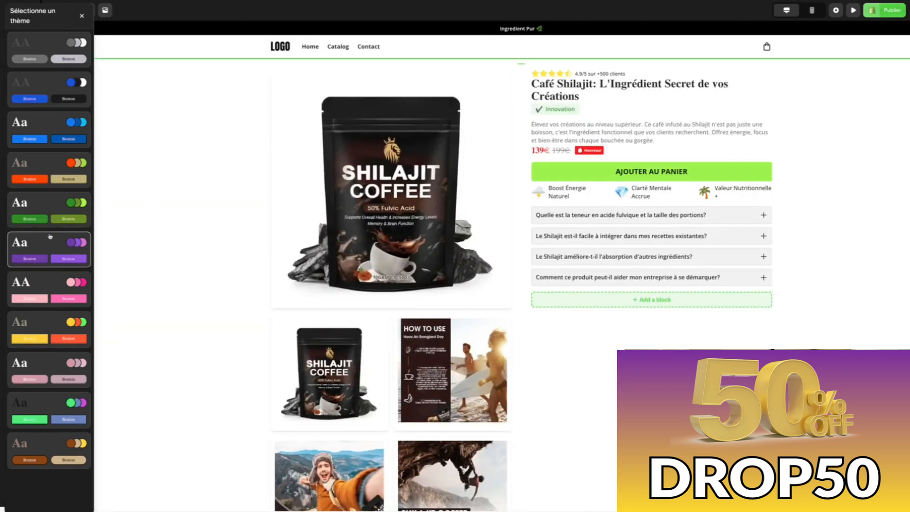
{"action": "left_click", "coordinate": [53, 274]}
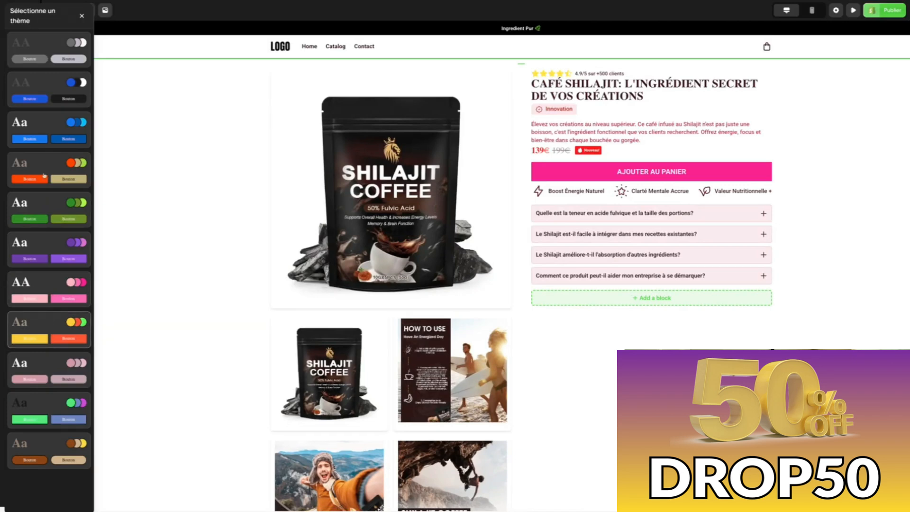
{"action": "left_click", "coordinate": [49, 65]}
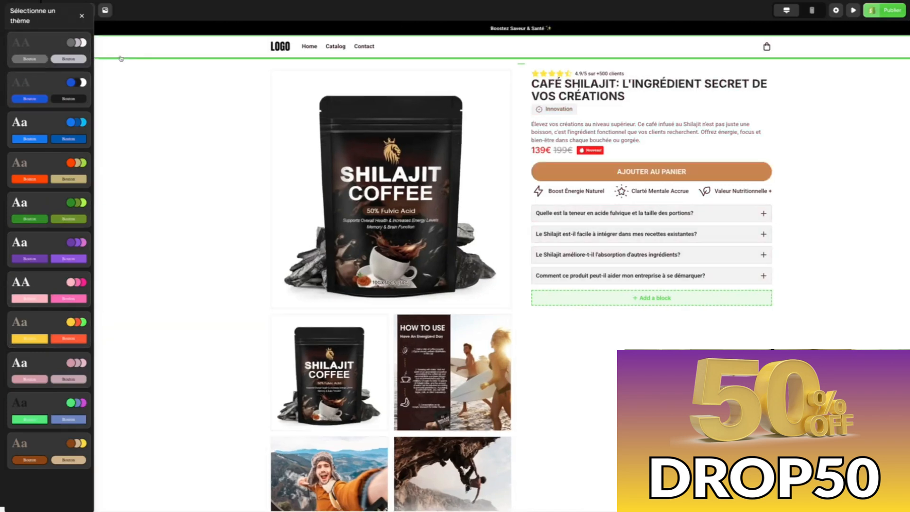
{"action": "left_click", "coordinate": [81, 16]}
Randomize the colour palette until it has a blue primary, pale pink secondary and red accent, and check it down the page
{"action": "left_click", "coordinate": [21, 227]}
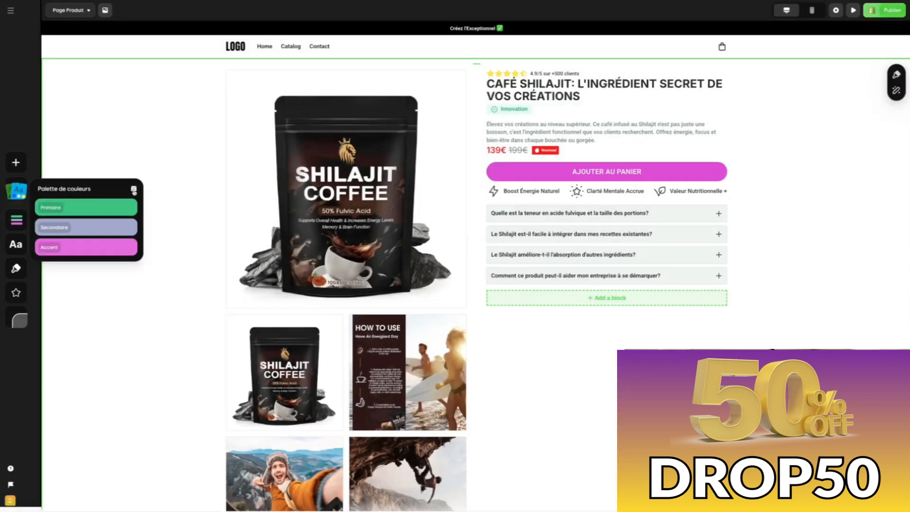
{"action": "left_click", "coordinate": [133, 190]}
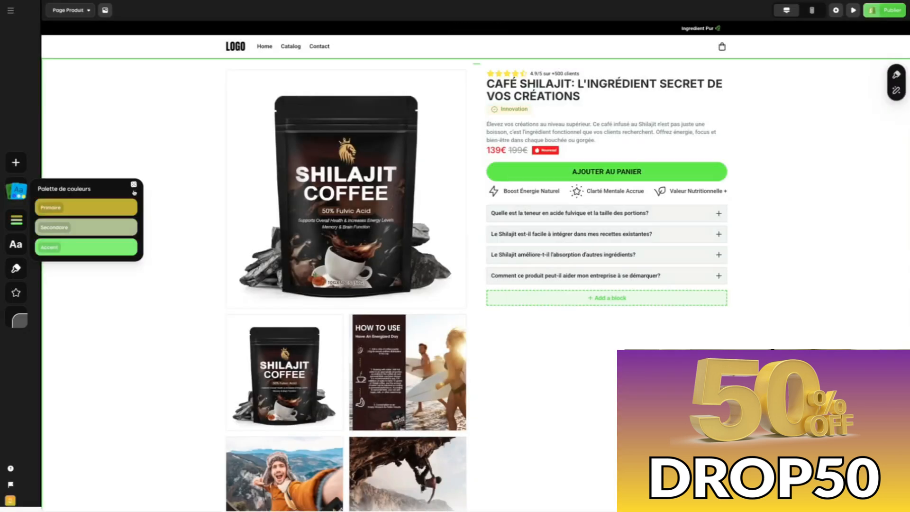
{"action": "left_click", "coordinate": [133, 190]}
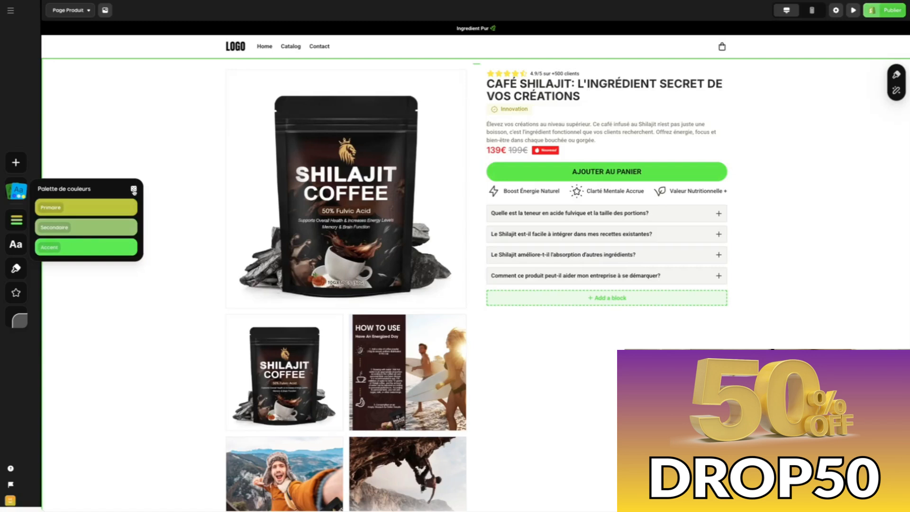
{"action": "left_click", "coordinate": [134, 190]}
{"action": "left_click", "coordinate": [134, 190]}
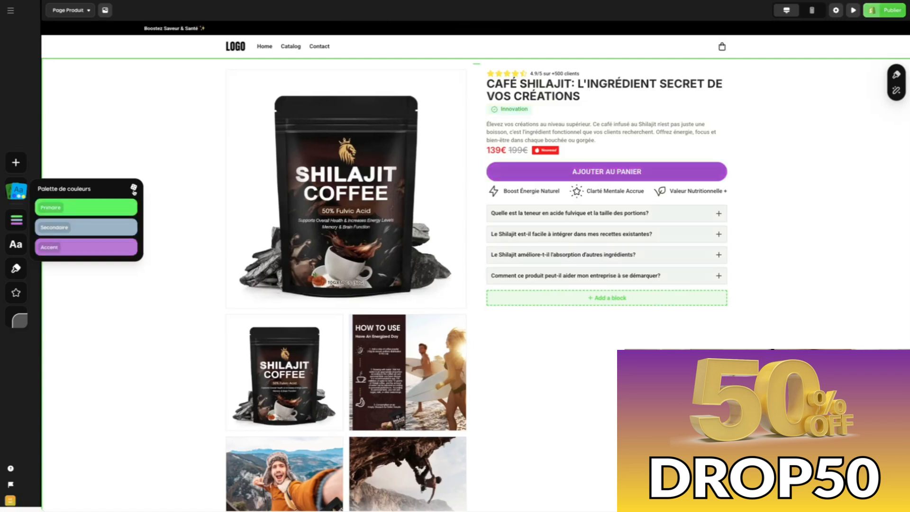
{"action": "left_click", "coordinate": [134, 190]}
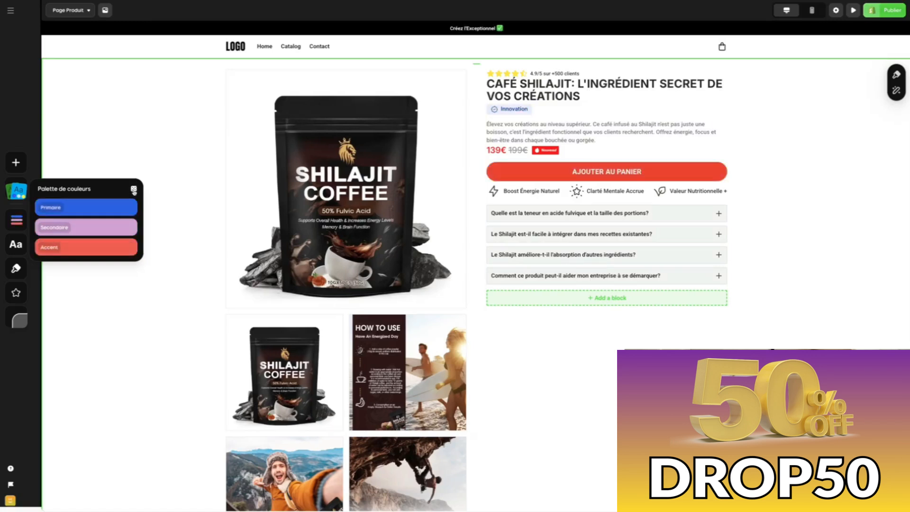
{"action": "left_click", "coordinate": [175, 191]}
{"action": "scroll", "coordinate": [176, 193], "scroll_direction": "down", "scroll_amount": 10}
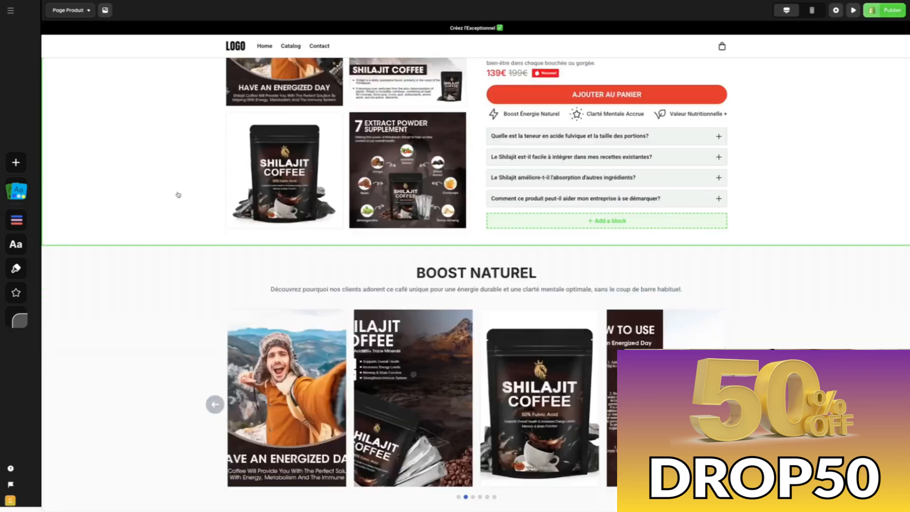
{"action": "scroll", "coordinate": [177, 193], "scroll_direction": "down", "scroll_amount": 5}
{"action": "scroll", "coordinate": [180, 199], "scroll_direction": "up", "scroll_amount": 15}
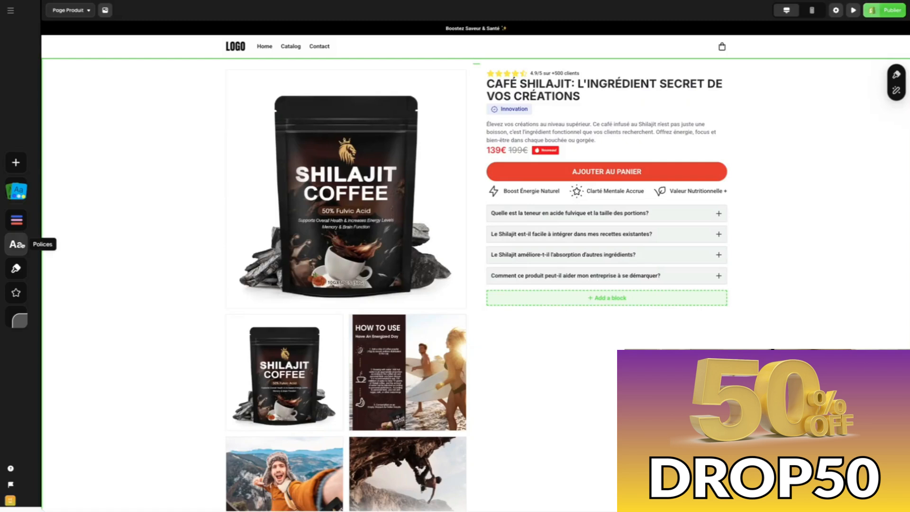
Look through the available fonts for titles and content, and close the font settings
{"action": "left_click", "coordinate": [17, 245]}
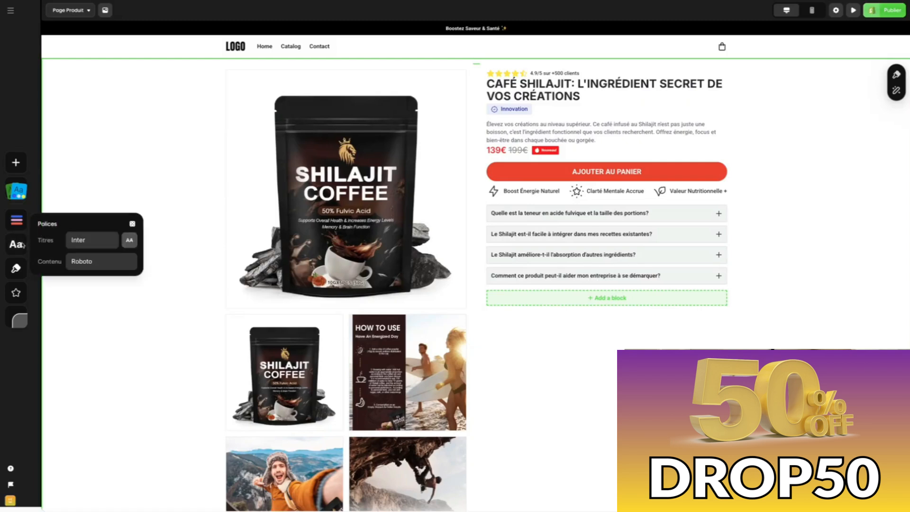
{"action": "left_click", "coordinate": [86, 242]}
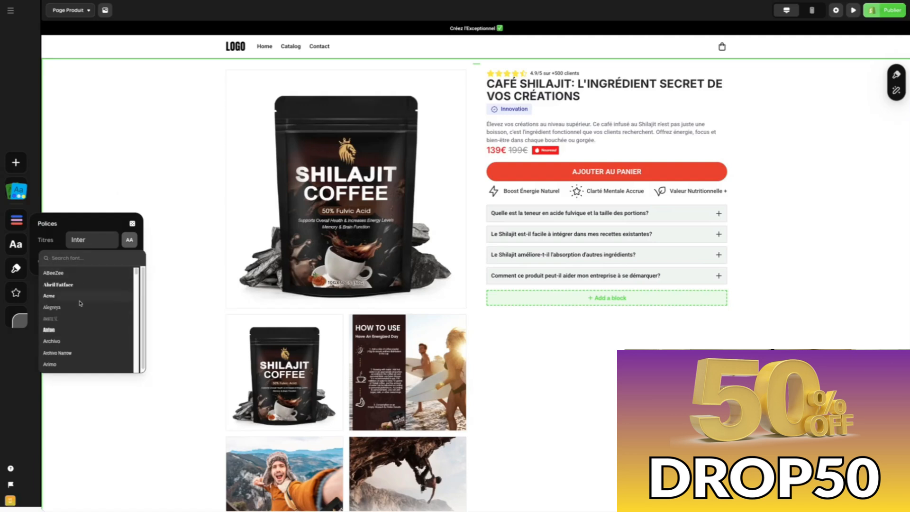
{"action": "left_click", "coordinate": [88, 222]}
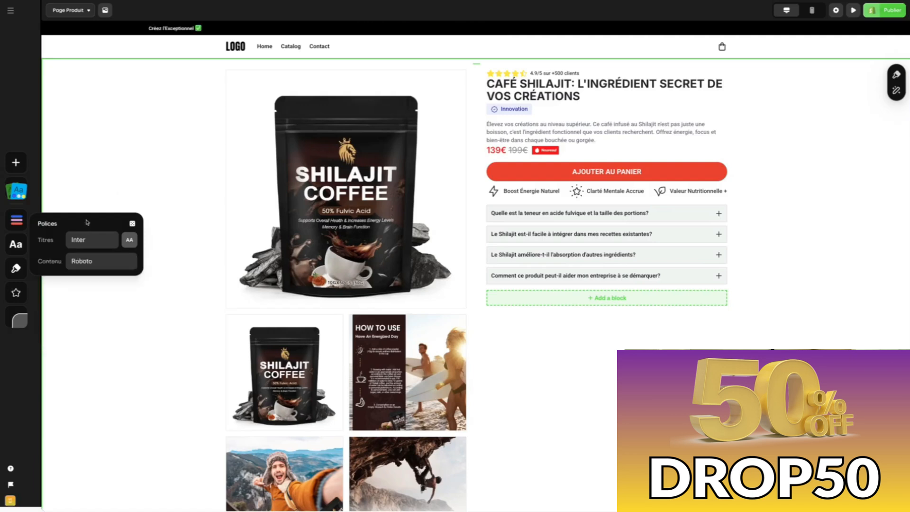
{"action": "left_click", "coordinate": [93, 266]}
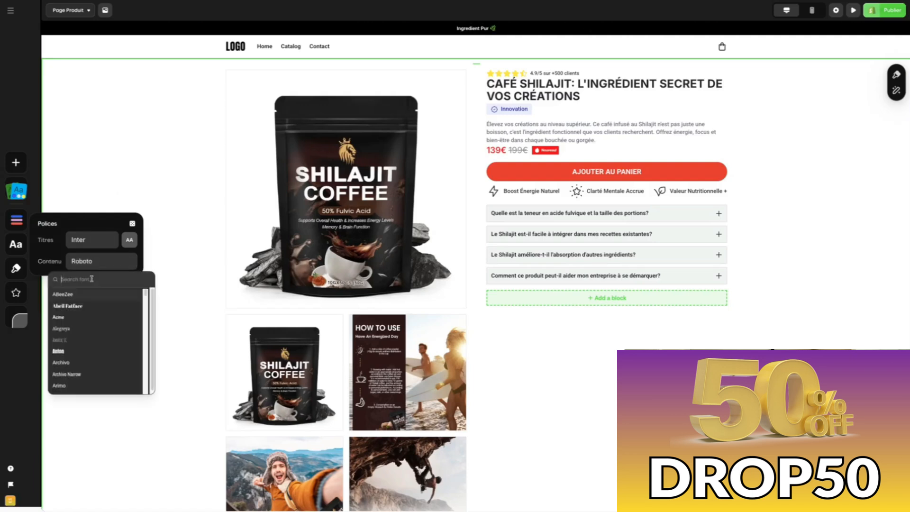
{"action": "left_click", "coordinate": [105, 220]}
{"action": "left_click", "coordinate": [85, 205]}
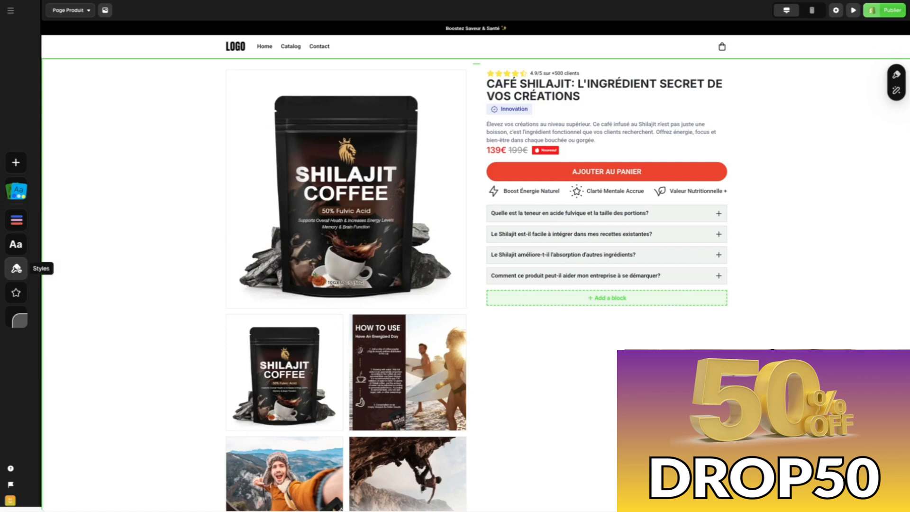
Try the Brique, Bulle and Dégradé button styles and apply the Fantôme style to the store's buttons
{"action": "left_click", "coordinate": [17, 269]}
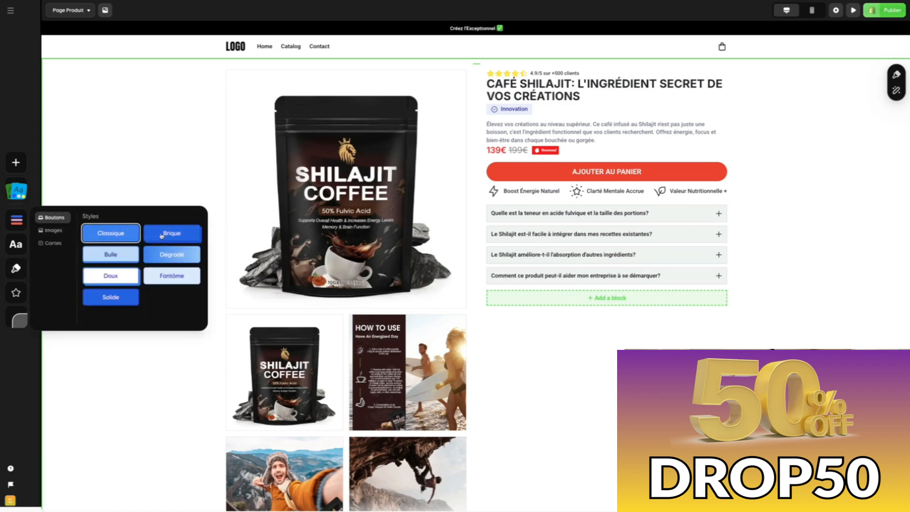
{"action": "left_click", "coordinate": [164, 235]}
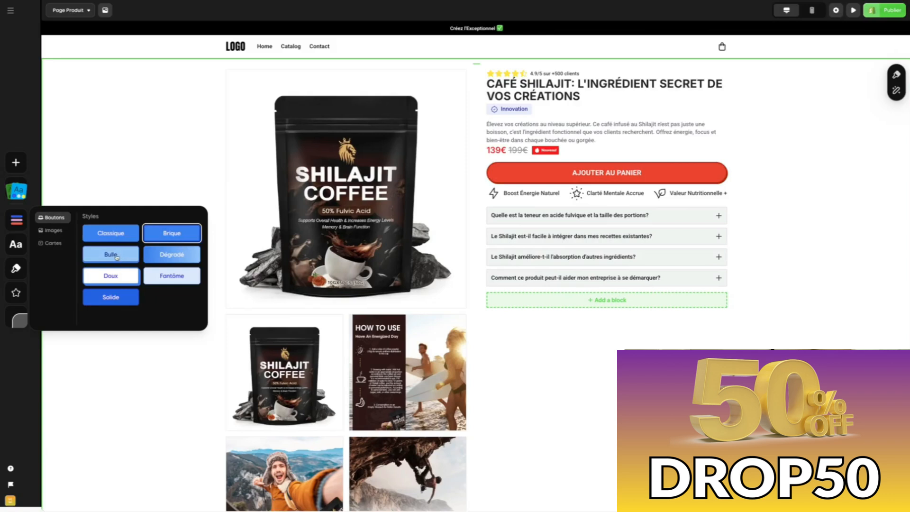
{"action": "left_click", "coordinate": [117, 256]}
{"action": "left_click", "coordinate": [171, 255]}
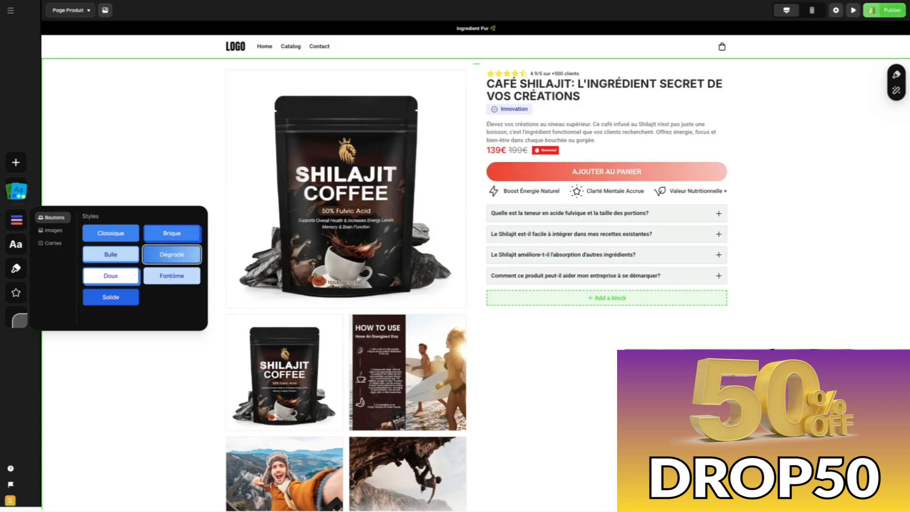
{"action": "left_click", "coordinate": [172, 275]}
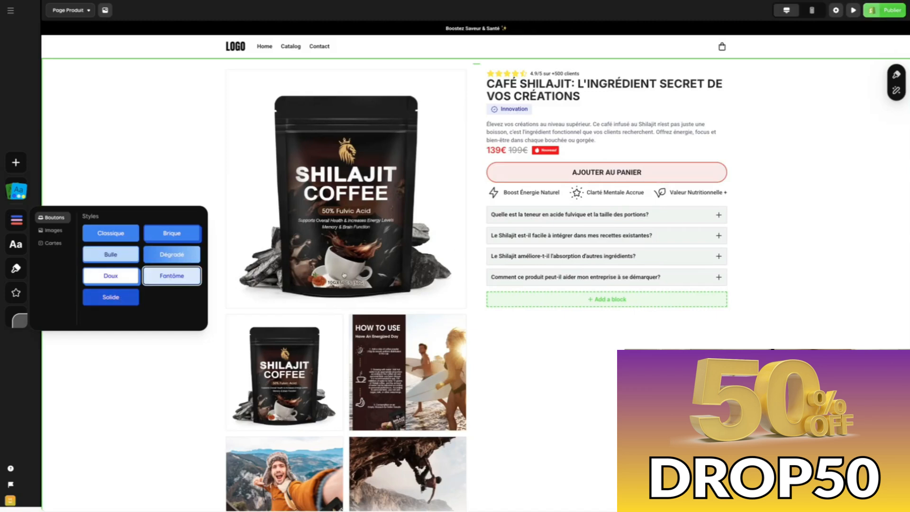
Apply the Solide style to the store's buttons and look through the image and card styles, including Brique for images
{"action": "left_click", "coordinate": [110, 297]}
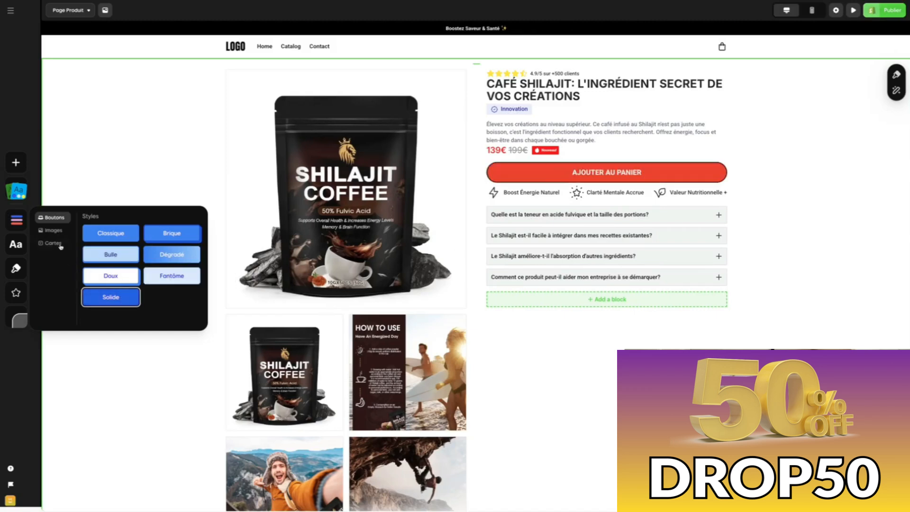
{"action": "left_click", "coordinate": [53, 230]}
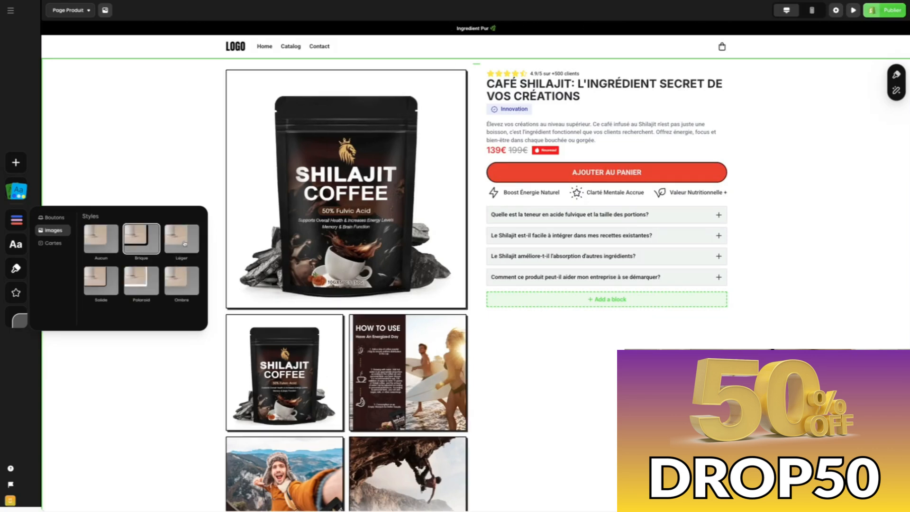
{"action": "left_click", "coordinate": [53, 243]}
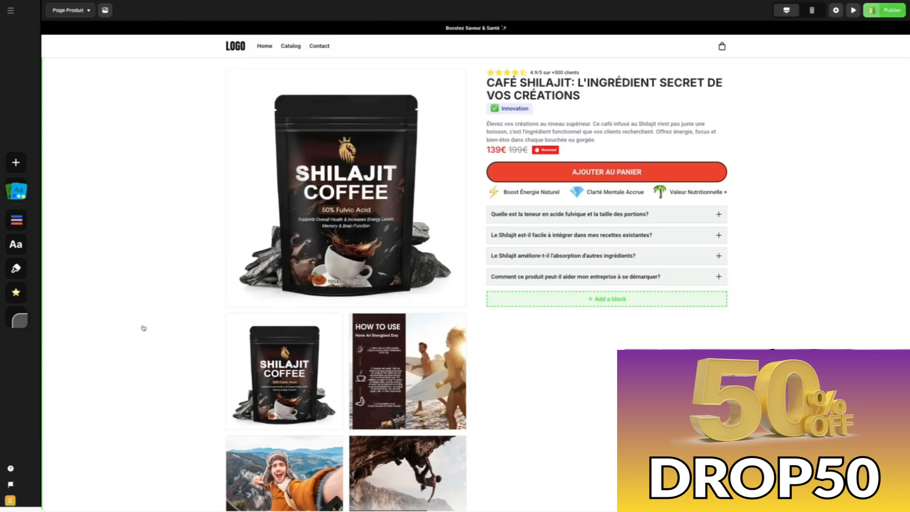
Try different random icon sets and apply a colourful emoji-style set to the store's icons
{"action": "left_click", "coordinate": [16, 293]}
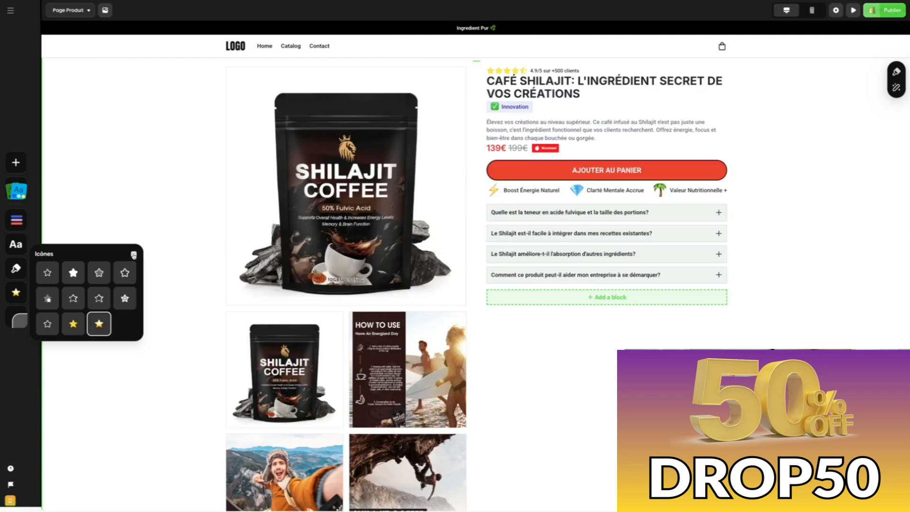
{"action": "left_click", "coordinate": [134, 255]}
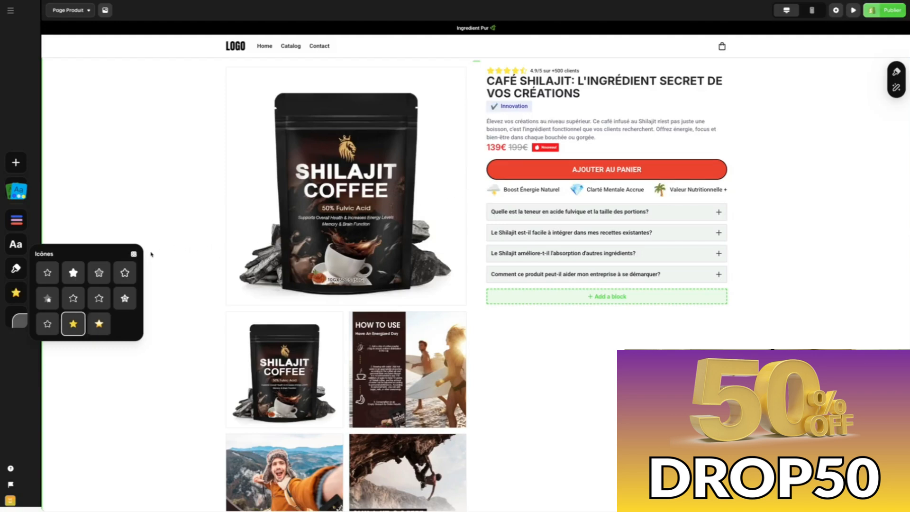
{"action": "left_click", "coordinate": [133, 256]}
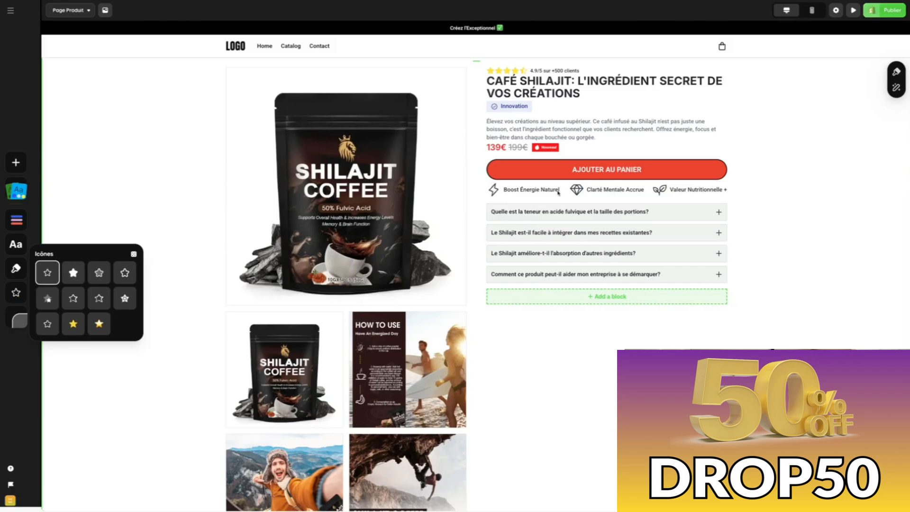
{"action": "left_click", "coordinate": [73, 324]}
Try a strong corner rounding for the theme's images and blocks
{"action": "left_click", "coordinate": [19, 321]}
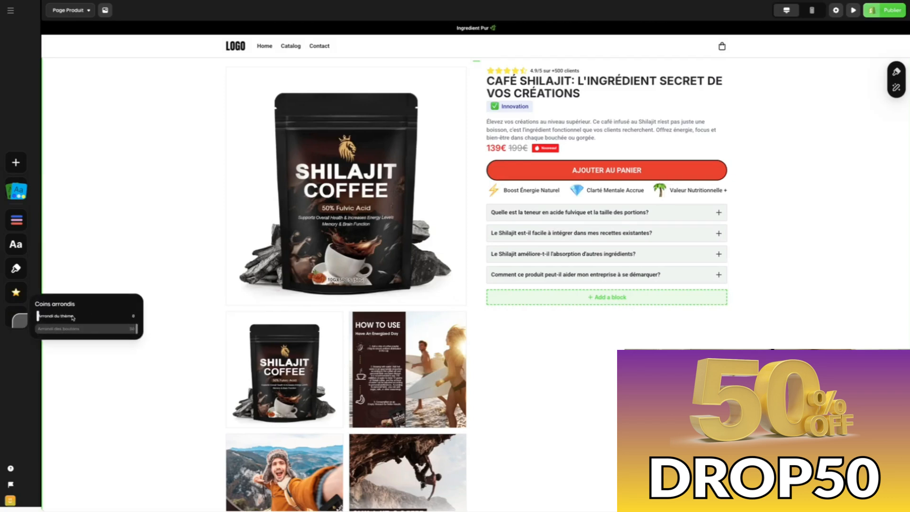
{"action": "left_click_drag", "start_coordinate": [126, 316], "coordinate": [473, 314]}
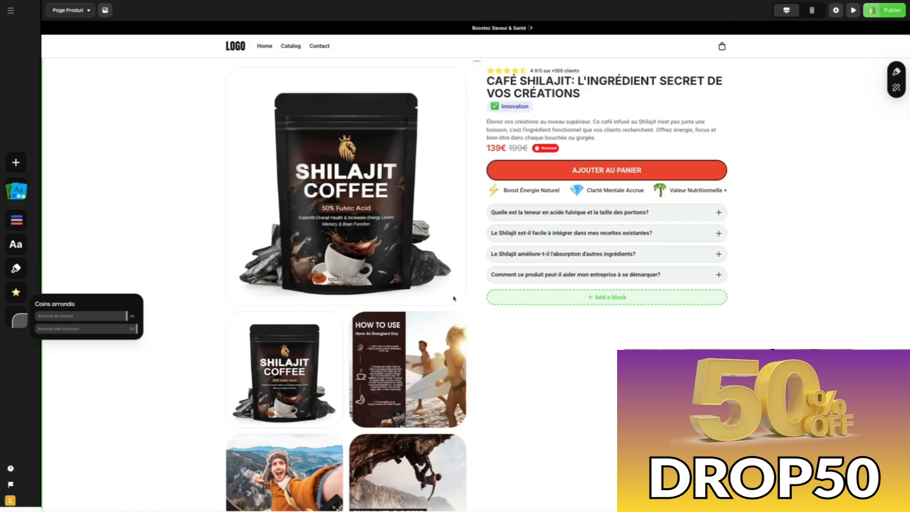
Cycle through the Pinceau magique variations of the "Les atouts du Shilajit" section until its background is pale lilac
{"action": "scroll", "coordinate": [441, 297], "scroll_direction": "down", "scroll_amount": 10}
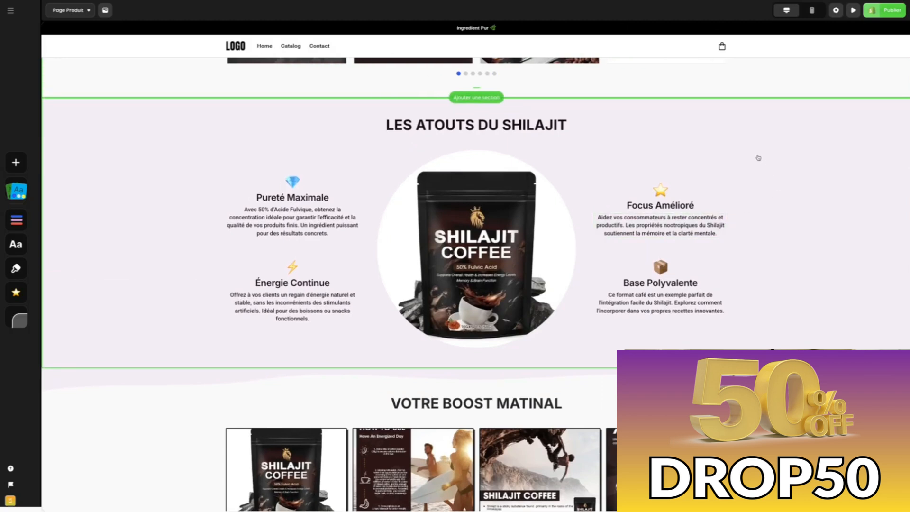
{"action": "mouse_move", "coordinate": [896, 130]}
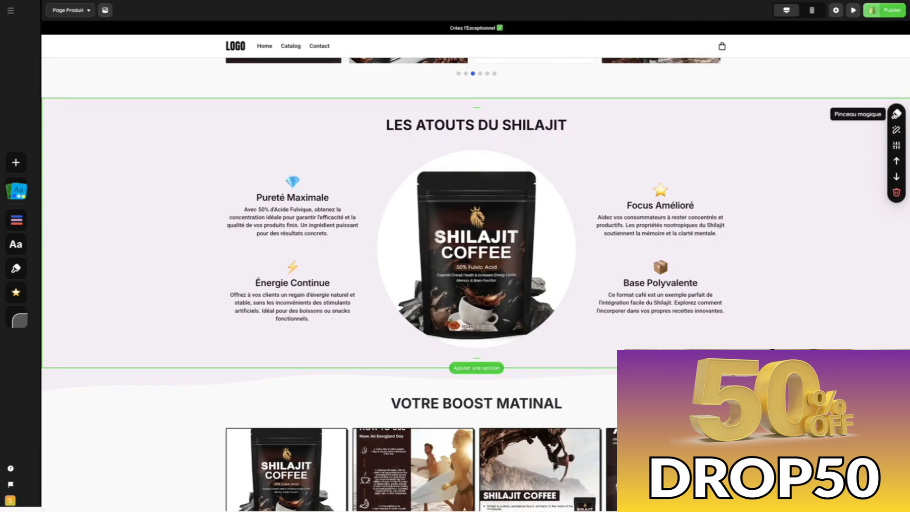
{"action": "left_click", "coordinate": [897, 113]}
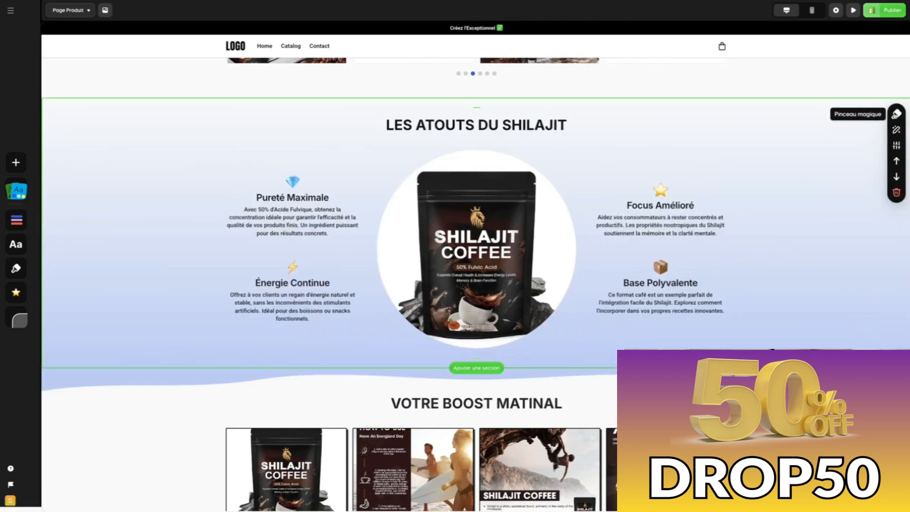
{"action": "left_click", "coordinate": [896, 115]}
{"action": "left_click", "coordinate": [896, 115]}
{"action": "left_click", "coordinate": [896, 115]}
{"action": "left_click", "coordinate": [896, 115]}
{"action": "left_click", "coordinate": [896, 115]}
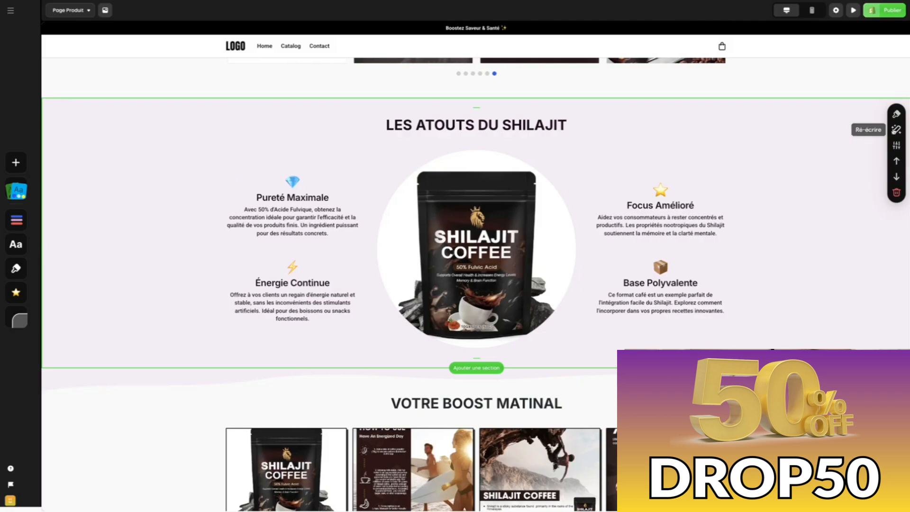
Check the rewrite option of the "Les atouts du Shilajit" section, and slightly reduce the size of its Icon 1 in the section settings
{"action": "left_click", "coordinate": [896, 130]}
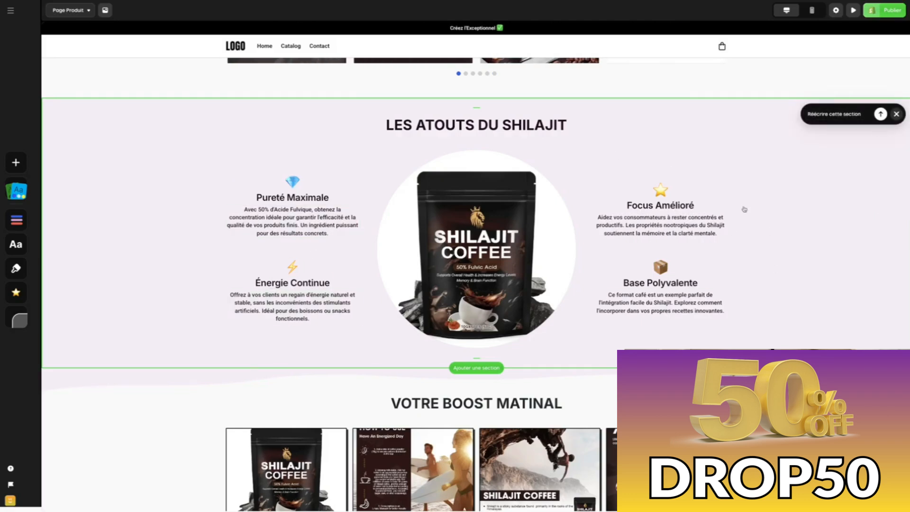
{"action": "left_click", "coordinate": [897, 114]}
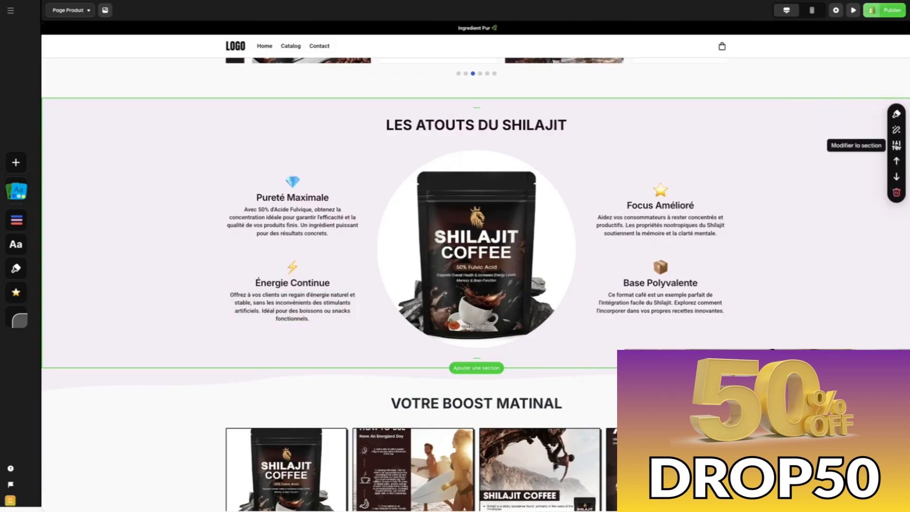
{"action": "left_click", "coordinate": [897, 145]}
{"action": "left_click", "coordinate": [834, 38]}
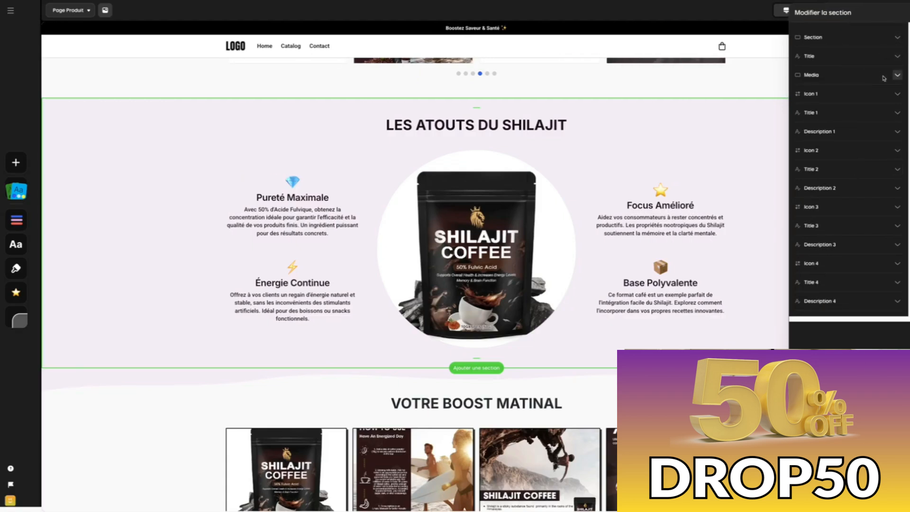
{"action": "left_click", "coordinate": [897, 97]}
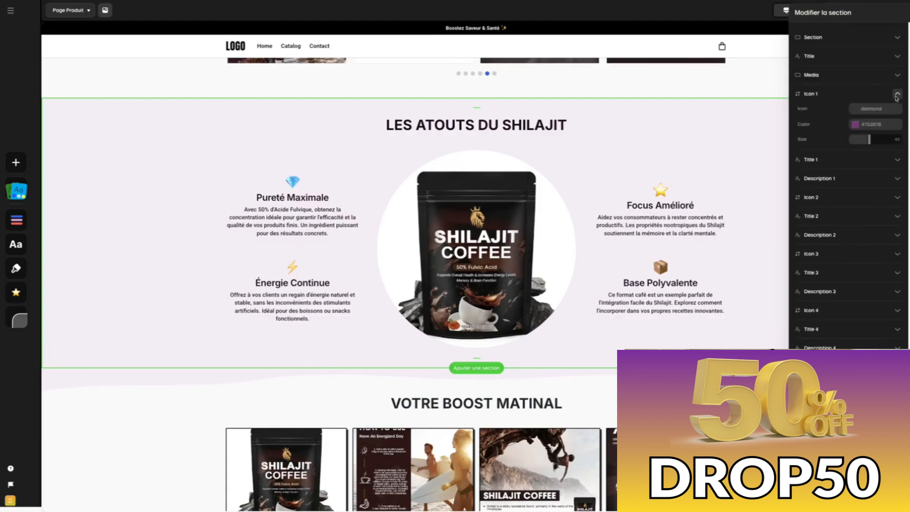
{"action": "left_click_drag", "start_coordinate": [869, 141], "coordinate": [866, 140]}
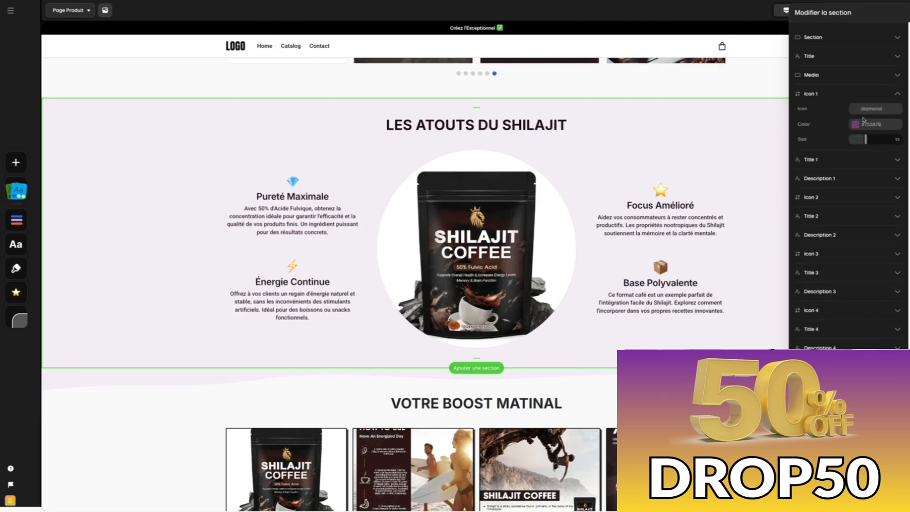
{"action": "left_click", "coordinate": [898, 93]}
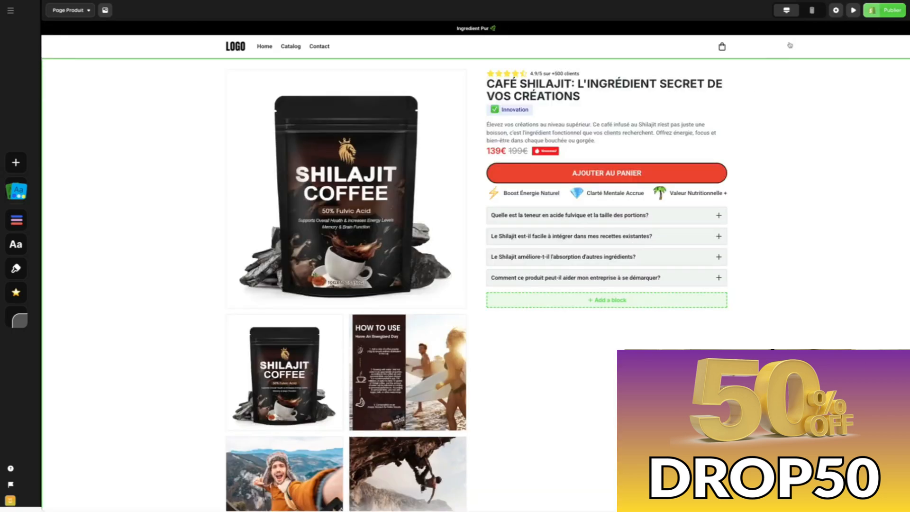
Check the product page in mobile view from the product gallery down to the footer, and return to desktop view
{"action": "left_click", "coordinate": [812, 10]}
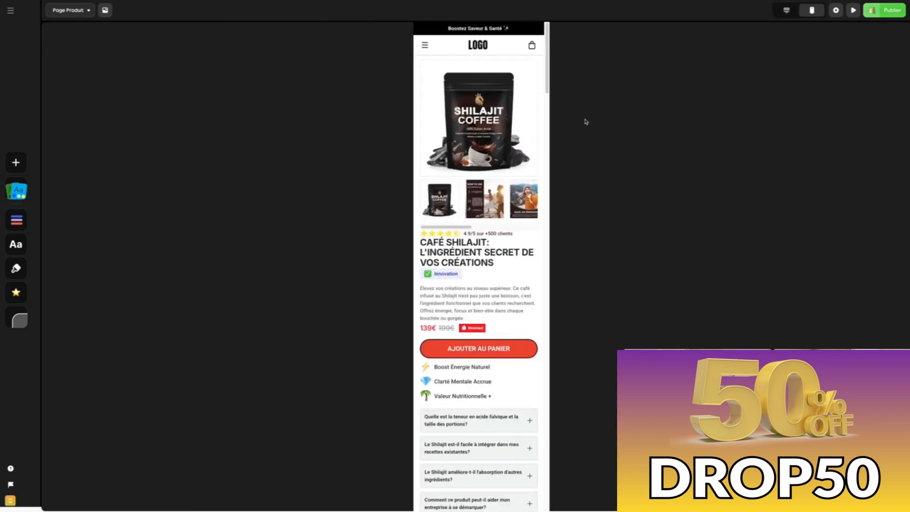
{"action": "scroll", "coordinate": [469, 183], "scroll_direction": "down", "scroll_amount": 5}
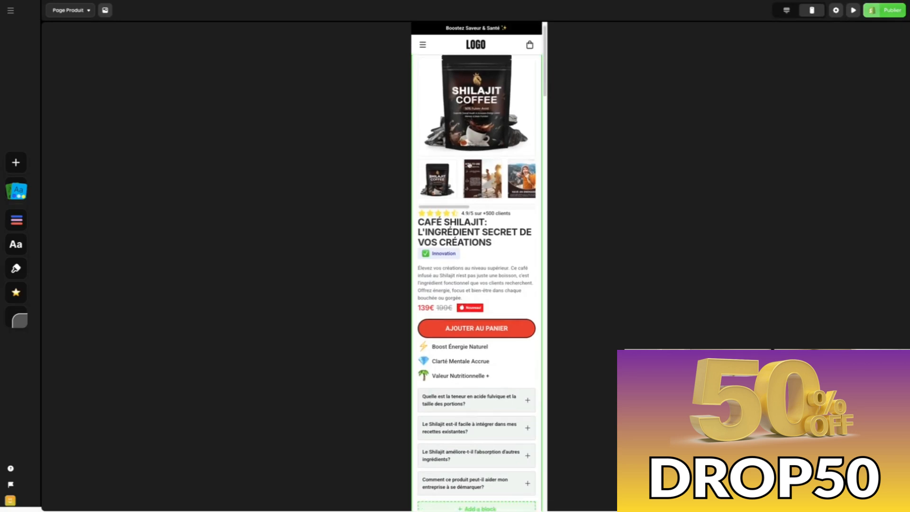
{"action": "scroll", "coordinate": [468, 184], "scroll_direction": "down", "scroll_amount": 20}
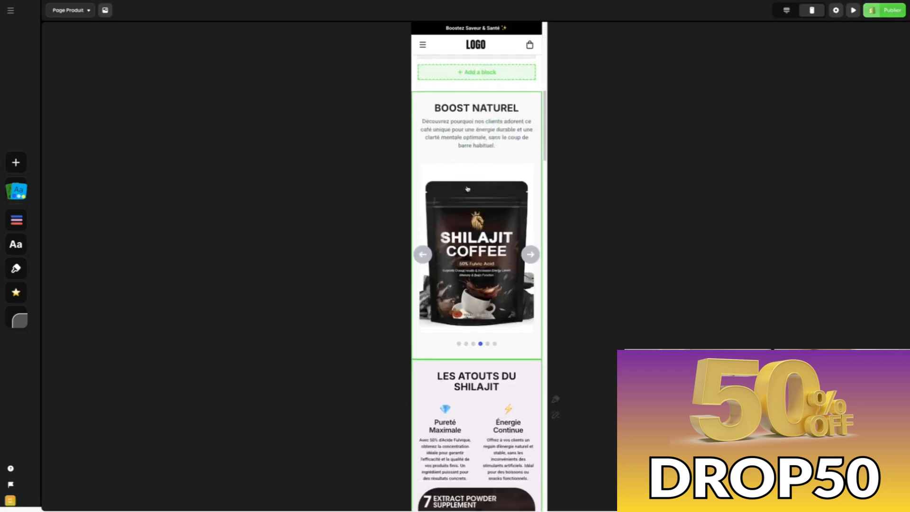
{"action": "scroll", "coordinate": [467, 189], "scroll_direction": "down", "scroll_amount": 20}
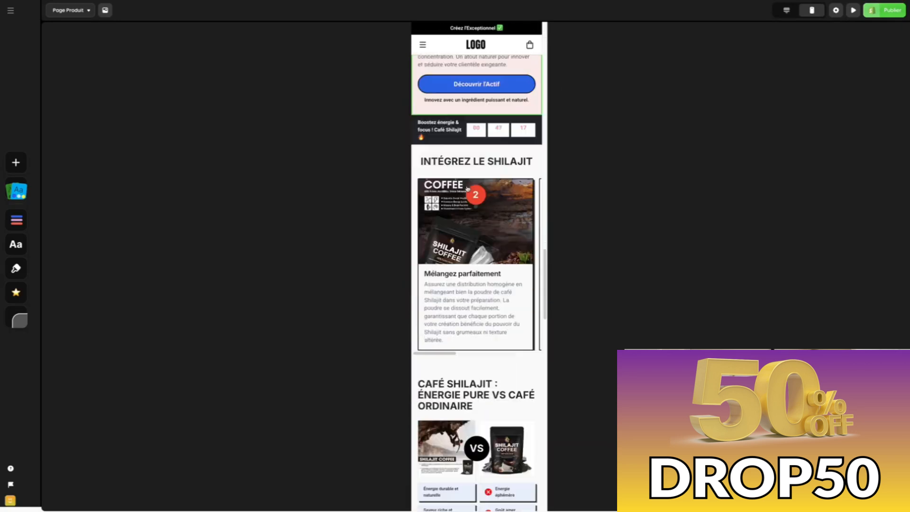
{"action": "scroll", "coordinate": [467, 189], "scroll_direction": "down", "scroll_amount": 20}
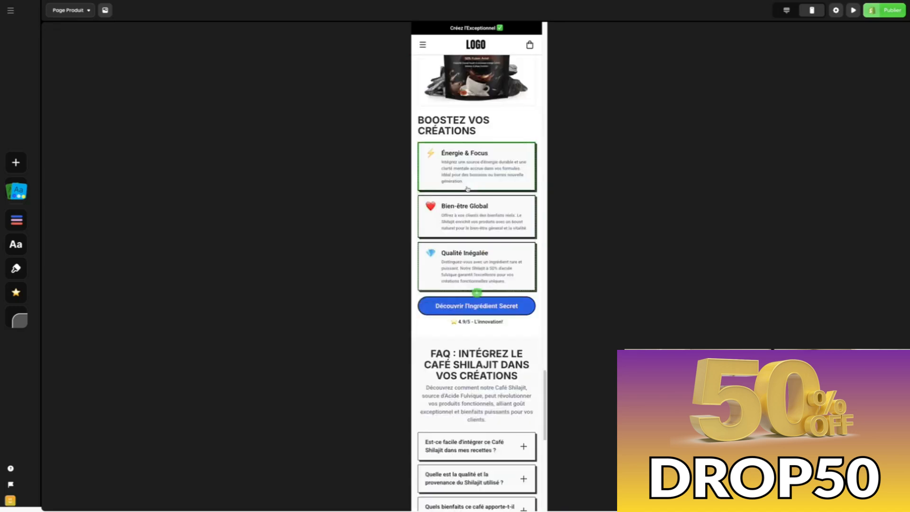
{"action": "scroll", "coordinate": [468, 187], "scroll_direction": "down", "scroll_amount": 10}
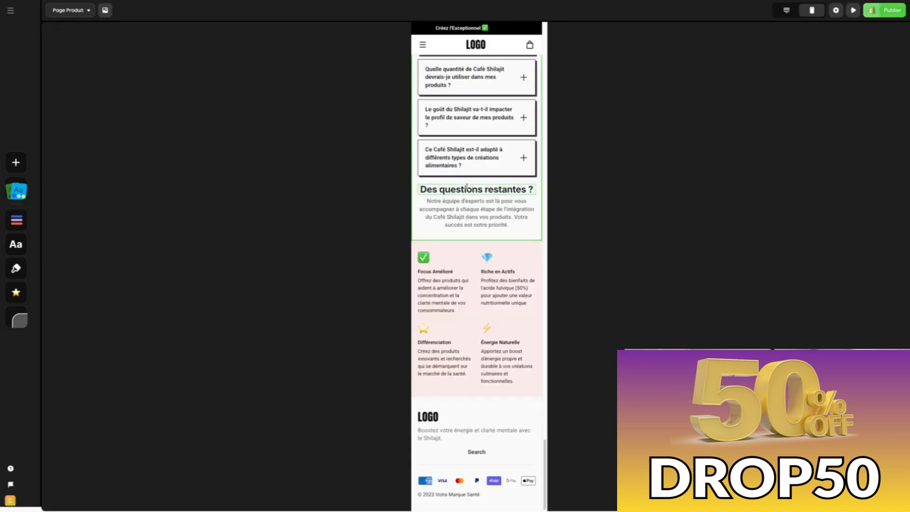
{"action": "scroll", "coordinate": [472, 192], "scroll_direction": "up", "scroll_amount": 20}
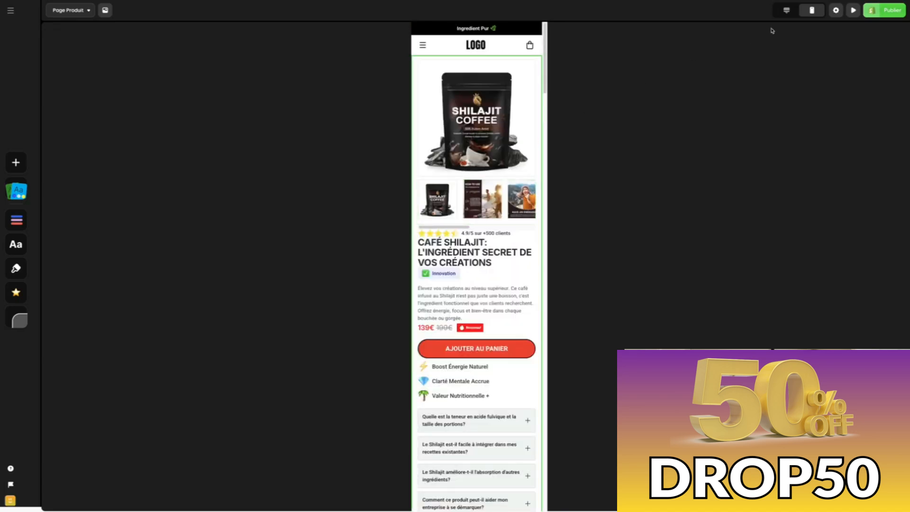
{"action": "left_click", "coordinate": [787, 10]}
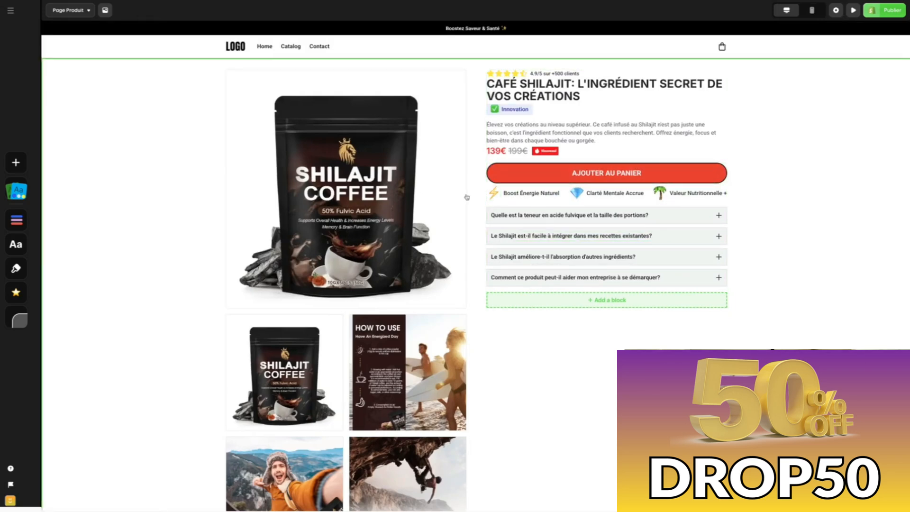
Review the desktop product page down to the "Votre boost matinal" section and go back up
{"action": "scroll", "coordinate": [469, 192], "scroll_direction": "down", "scroll_amount": 15}
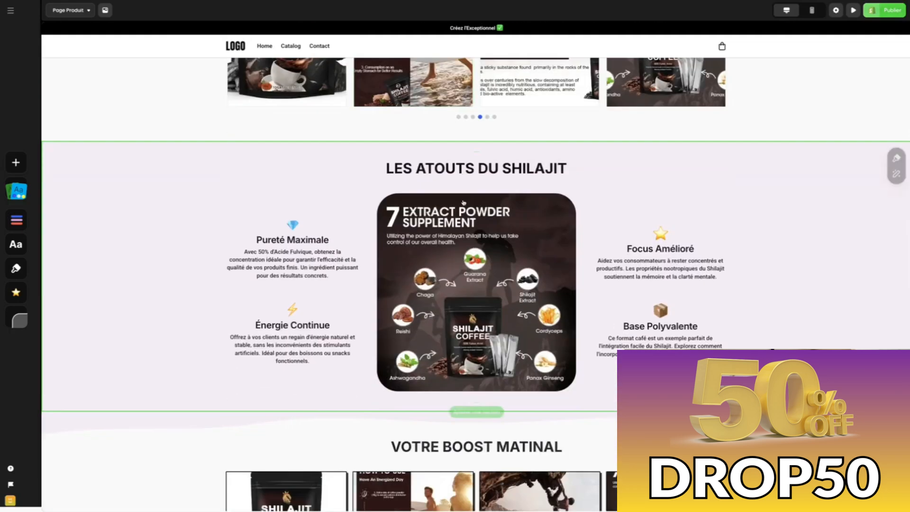
{"action": "scroll", "coordinate": [464, 203], "scroll_direction": "down", "scroll_amount": 3}
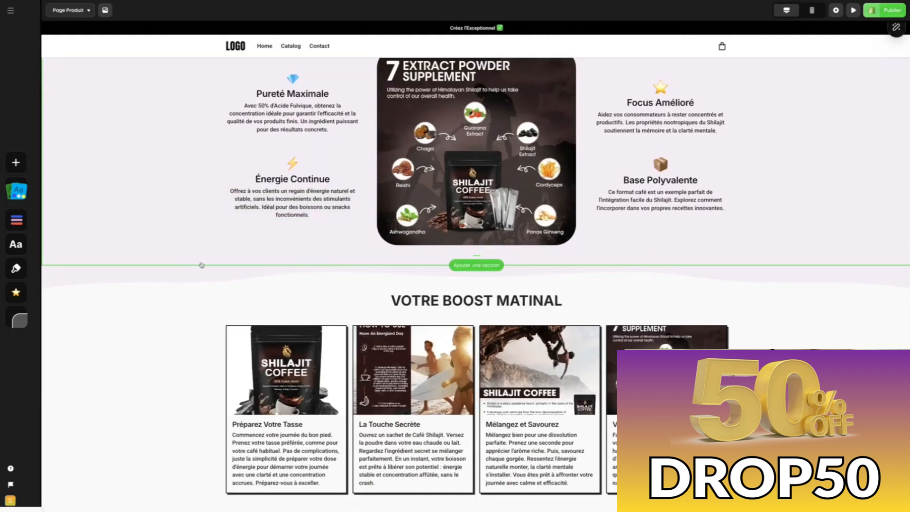
{"action": "scroll", "coordinate": [225, 260], "scroll_direction": "up", "scroll_amount": 5}
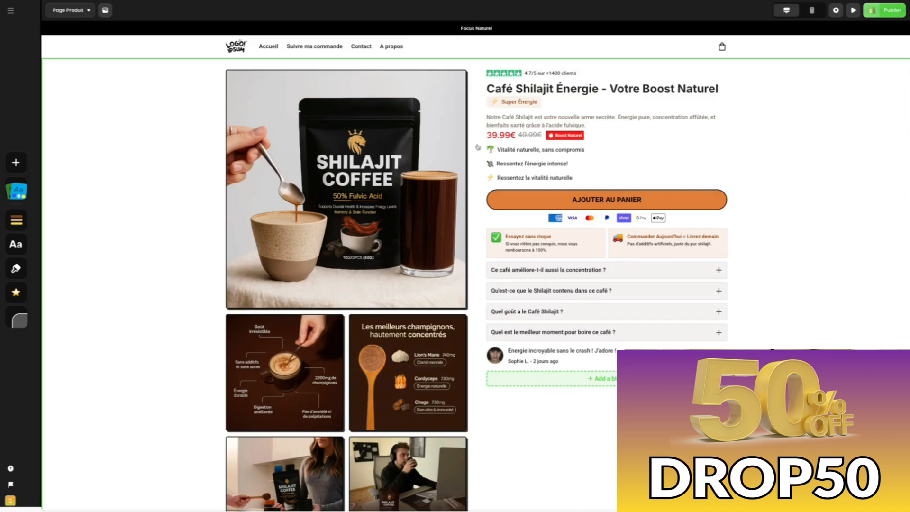
Review the Shilajit coffee product page from the gallery through the comparison table to the "Pourquoi ils adorent" reviews, and return to its beginning
{"action": "scroll", "coordinate": [479, 146], "scroll_direction": "down", "scroll_amount": 1}
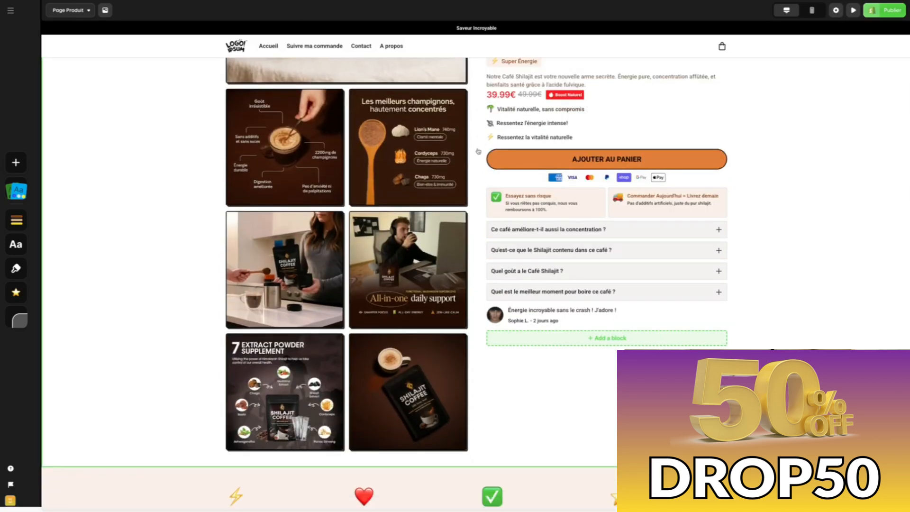
{"action": "scroll", "coordinate": [478, 151], "scroll_direction": "down", "scroll_amount": 3}
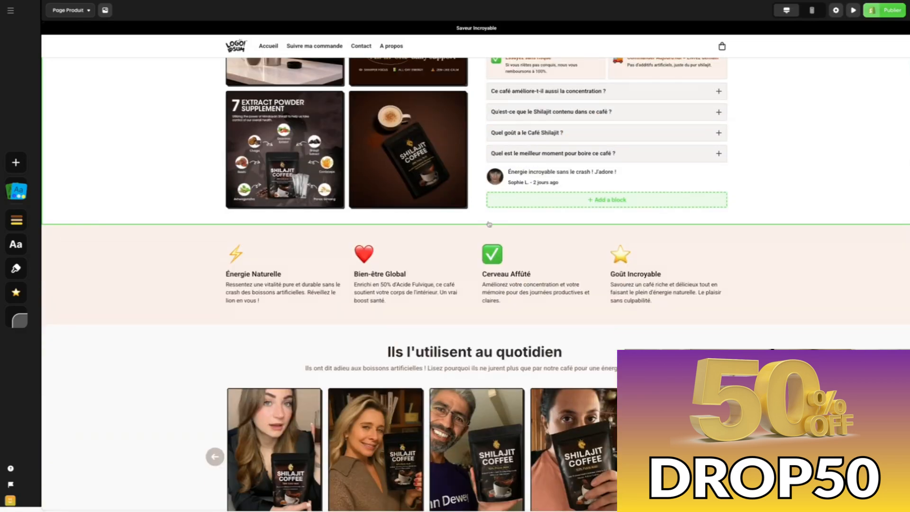
{"action": "scroll", "coordinate": [488, 224], "scroll_direction": "down", "scroll_amount": 5}
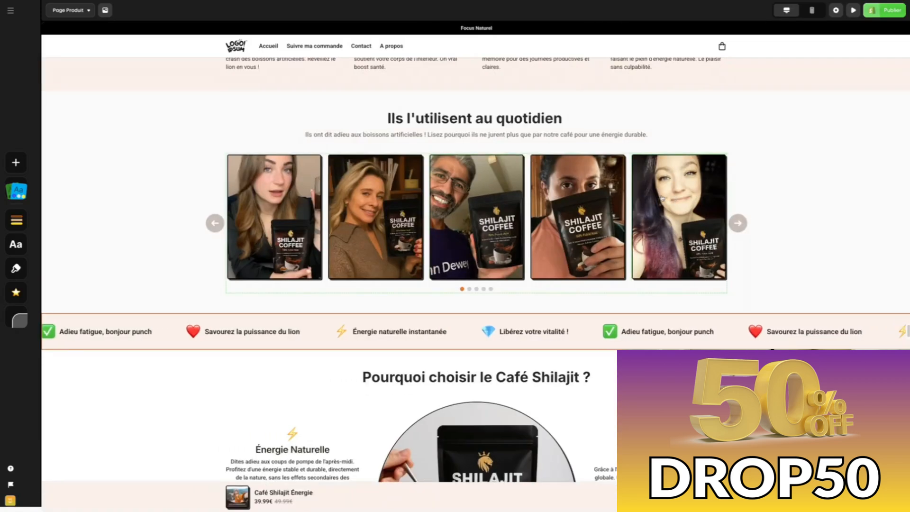
{"action": "scroll", "coordinate": [663, 198], "scroll_direction": "down", "scroll_amount": 7}
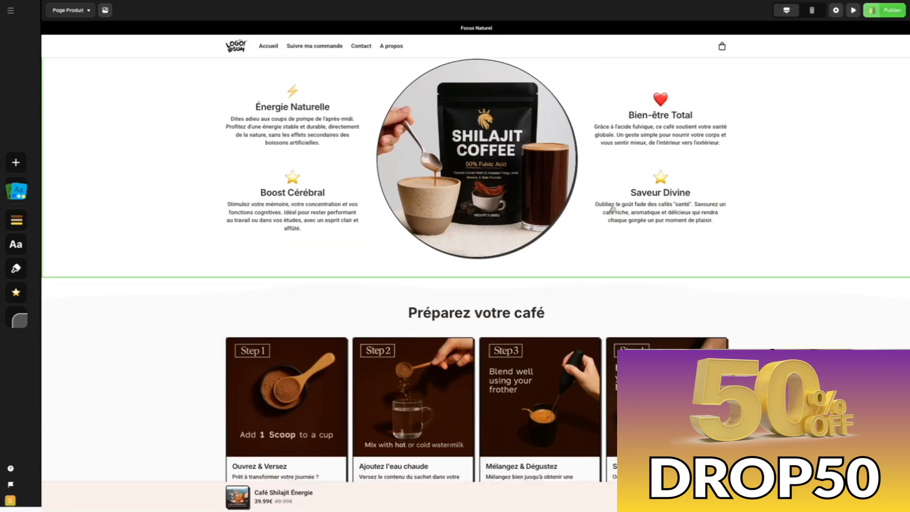
{"action": "scroll", "coordinate": [473, 297], "scroll_direction": "down", "scroll_amount": 2}
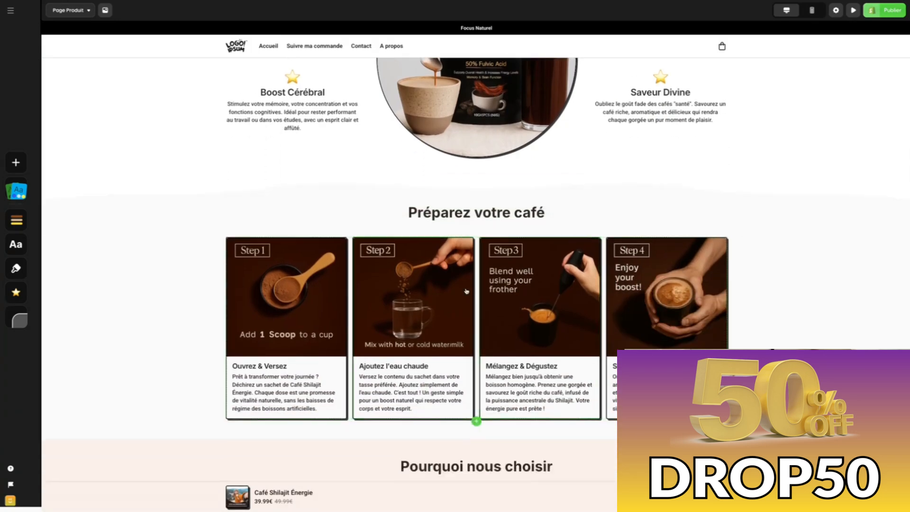
{"action": "scroll", "coordinate": [474, 297], "scroll_direction": "down", "scroll_amount": 7}
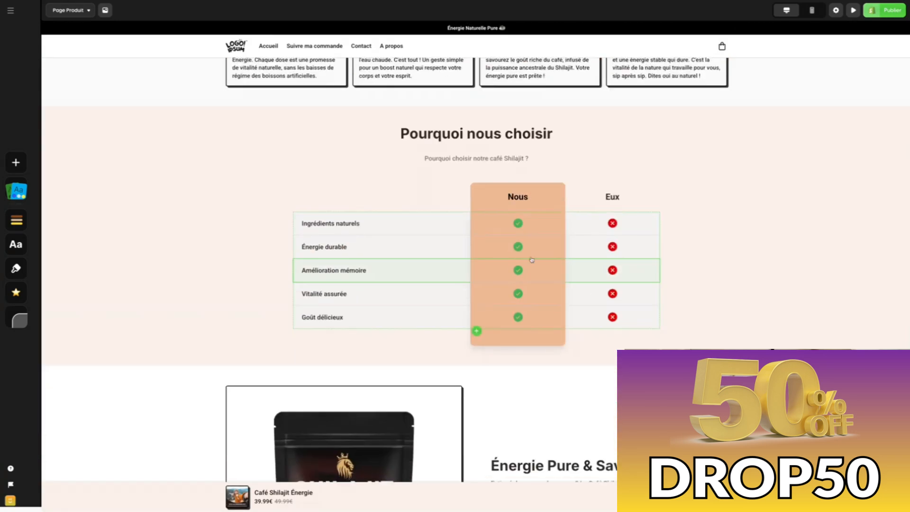
{"action": "scroll", "coordinate": [518, 183], "scroll_direction": "down", "scroll_amount": 3}
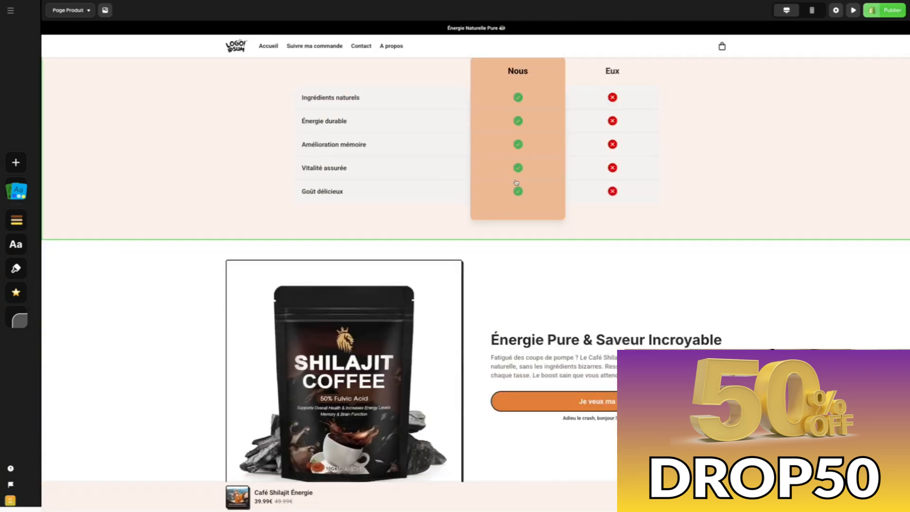
{"action": "scroll", "coordinate": [424, 283], "scroll_direction": "down", "scroll_amount": 9}
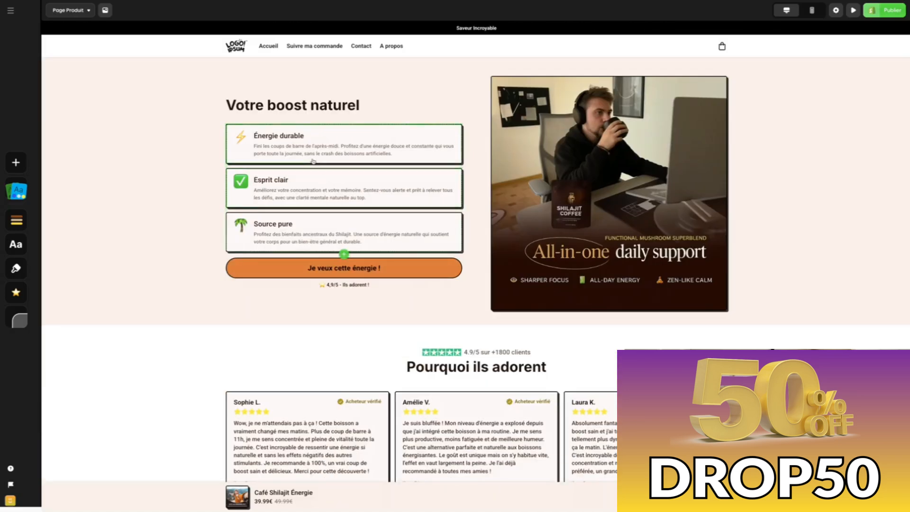
{"action": "scroll", "coordinate": [397, 248], "scroll_direction": "down", "scroll_amount": 5}
{"action": "scroll", "coordinate": [397, 248], "scroll_direction": "down", "scroll_amount": 2}
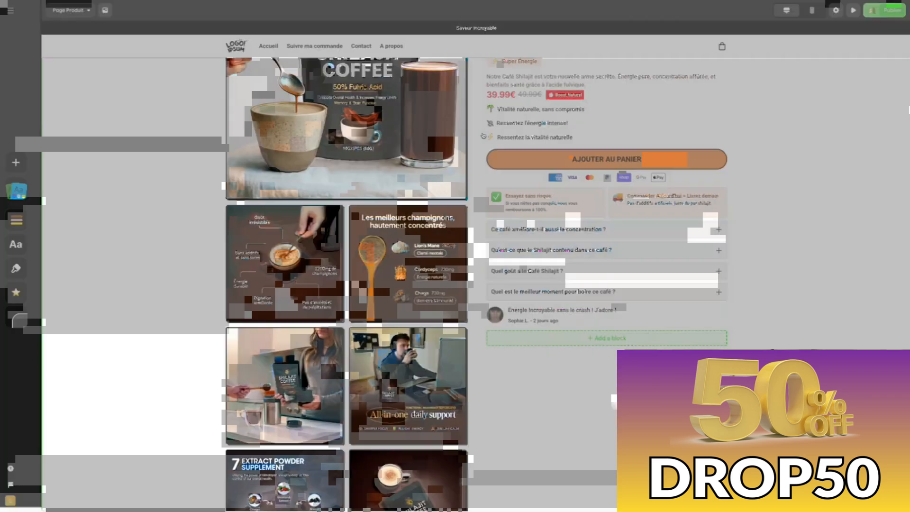
{"action": "scroll", "coordinate": [738, 194], "scroll_direction": "down", "scroll_amount": 1}
{"action": "scroll", "coordinate": [738, 195], "scroll_direction": "up", "scroll_amount": 1}
{"action": "scroll", "coordinate": [739, 195], "scroll_direction": "up", "scroll_amount": 1}
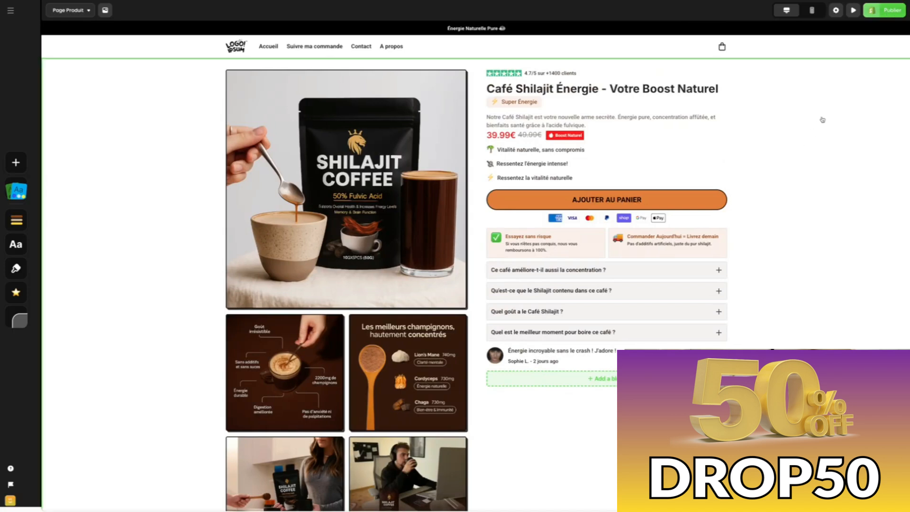
Start publishing the finished Shilajit coffee store to Shopify
{"action": "left_click", "coordinate": [883, 14]}
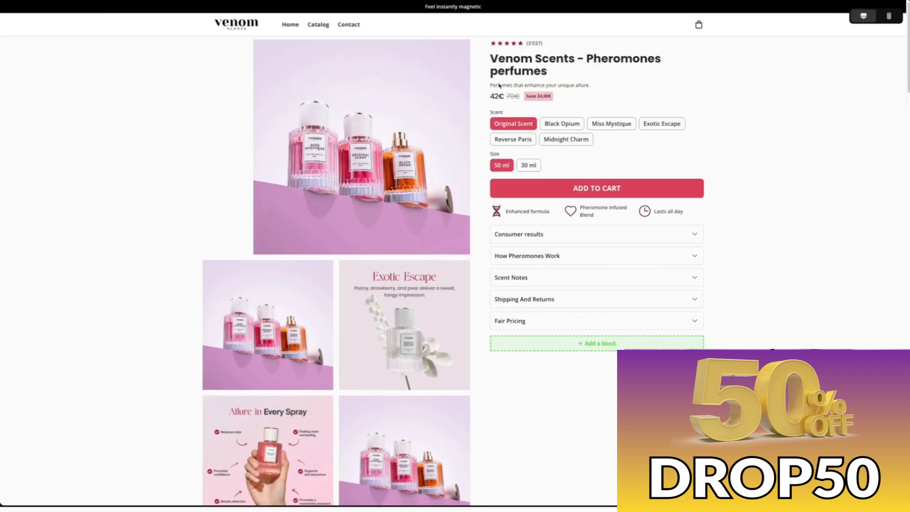
Examine the Venom Scents example store from its product gallery to the "Loved by Over 100,000 Women" reviews, and return to the product details
{"action": "scroll", "coordinate": [483, 91], "scroll_direction": "down", "scroll_amount": 4}
{"action": "scroll", "coordinate": [482, 91], "scroll_direction": "down", "scroll_amount": 6}
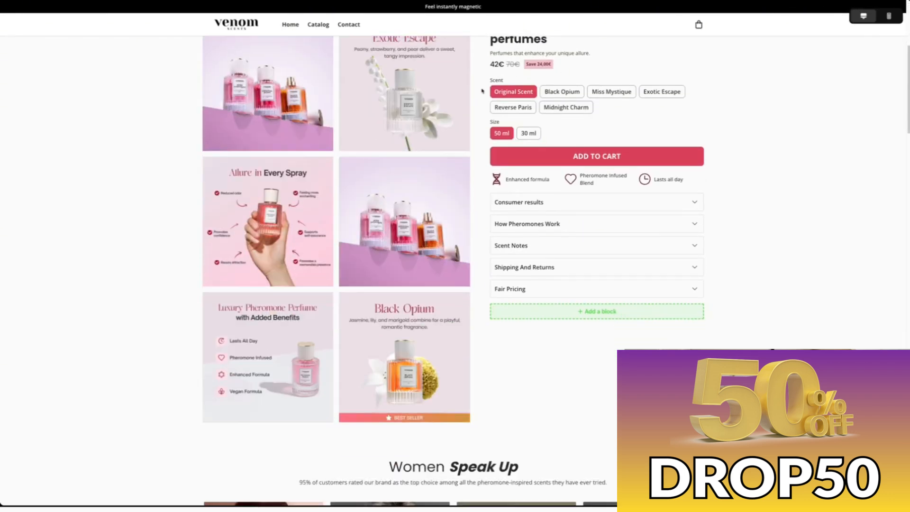
{"action": "scroll", "coordinate": [482, 91], "scroll_direction": "down", "scroll_amount": 9}
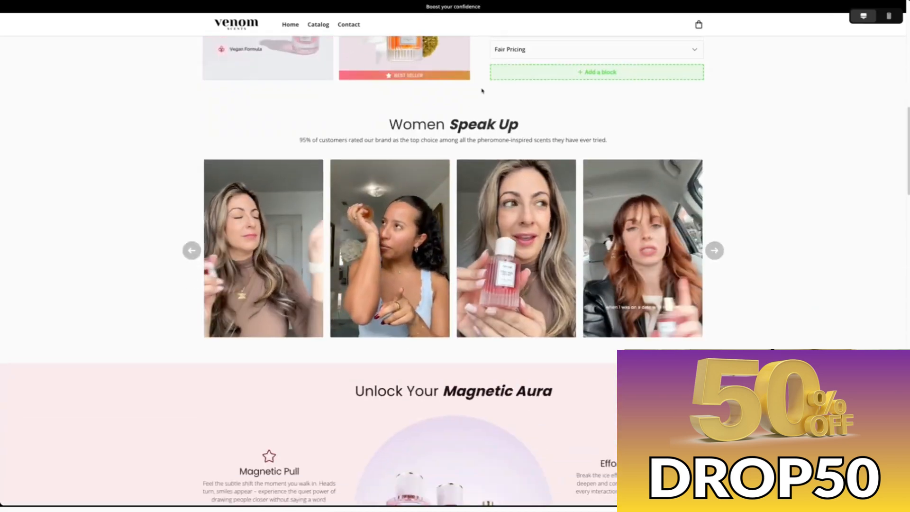
{"action": "scroll", "coordinate": [482, 91], "scroll_direction": "down", "scroll_amount": 5}
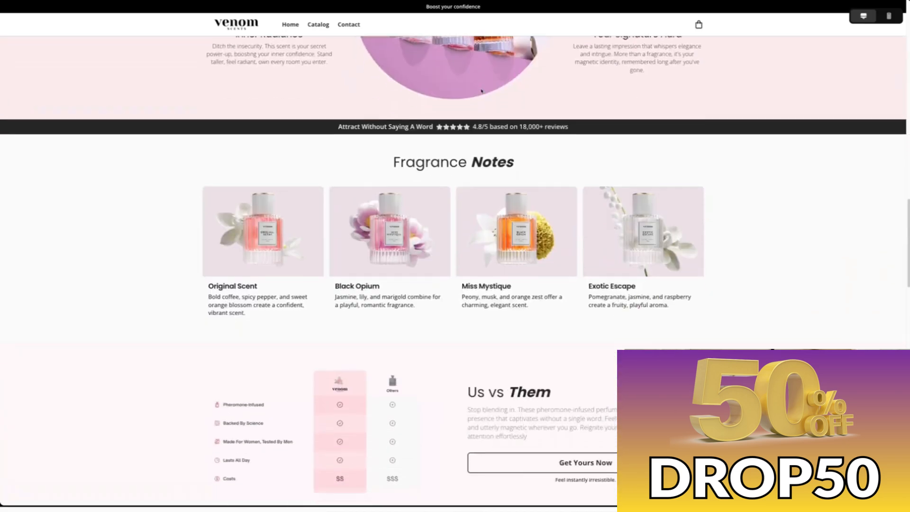
{"action": "scroll", "coordinate": [481, 90], "scroll_direction": "down", "scroll_amount": 9}
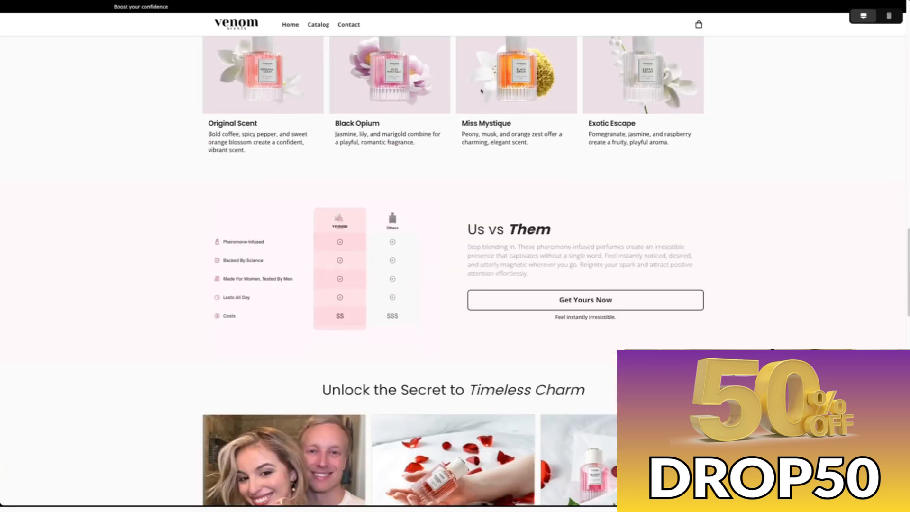
{"action": "scroll", "coordinate": [482, 91], "scroll_direction": "down", "scroll_amount": 15}
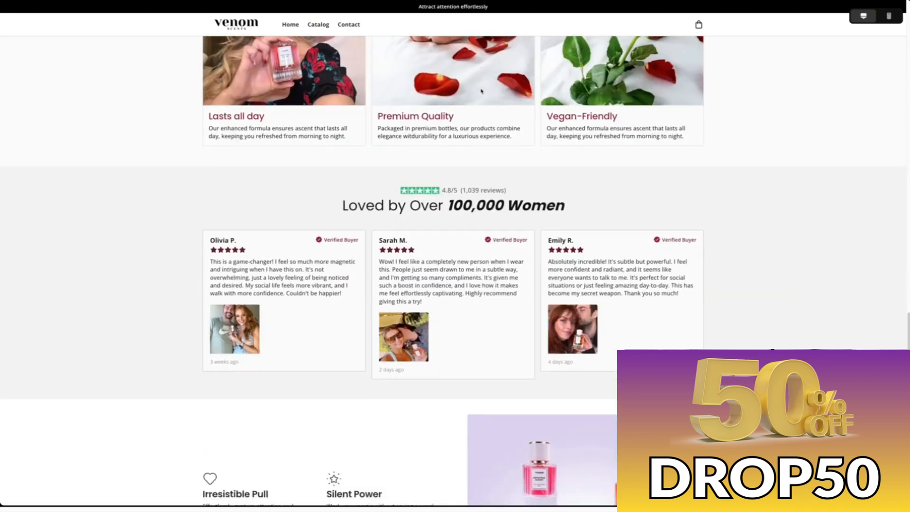
{"action": "scroll", "coordinate": [481, 90], "scroll_direction": "up", "scroll_amount": 20}
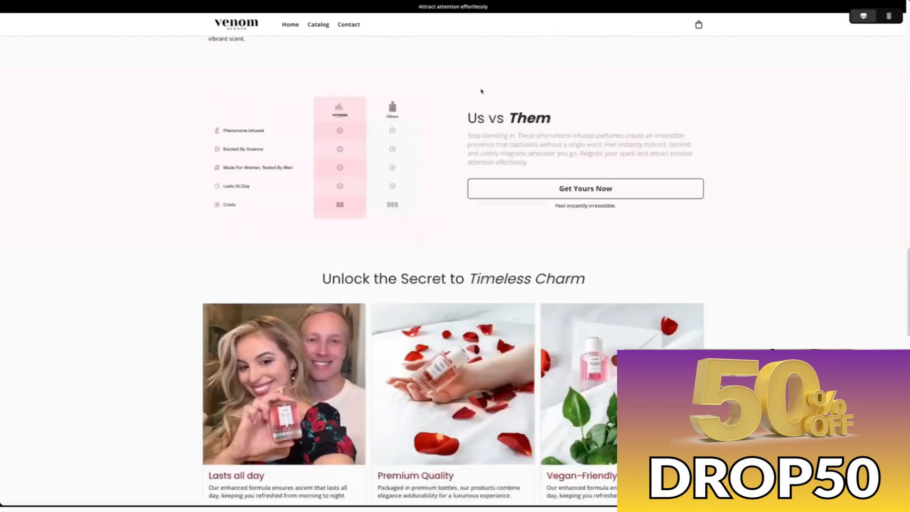
Switch to the Joy filtering shower head store and examine its product page down to the "Une question ?" section
{"action": "mouse_move", "coordinate": [213, 2]}
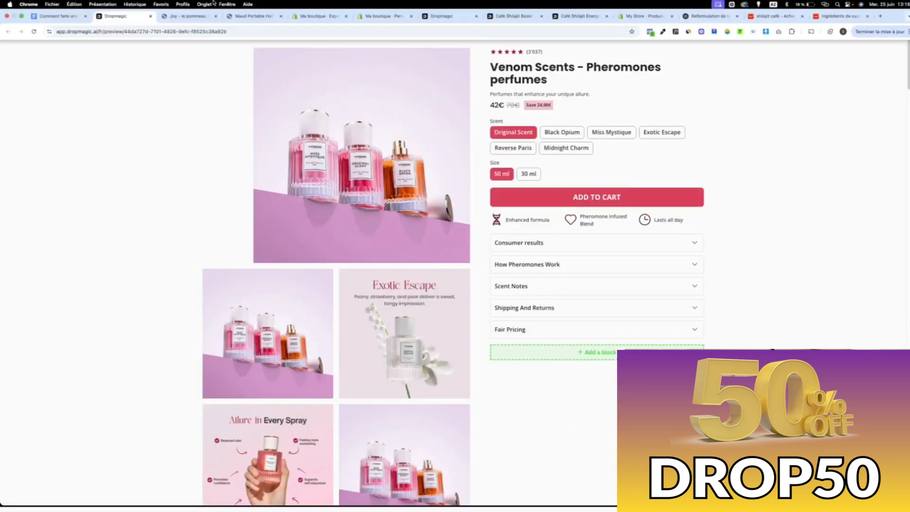
{"action": "left_click", "coordinate": [185, 17]}
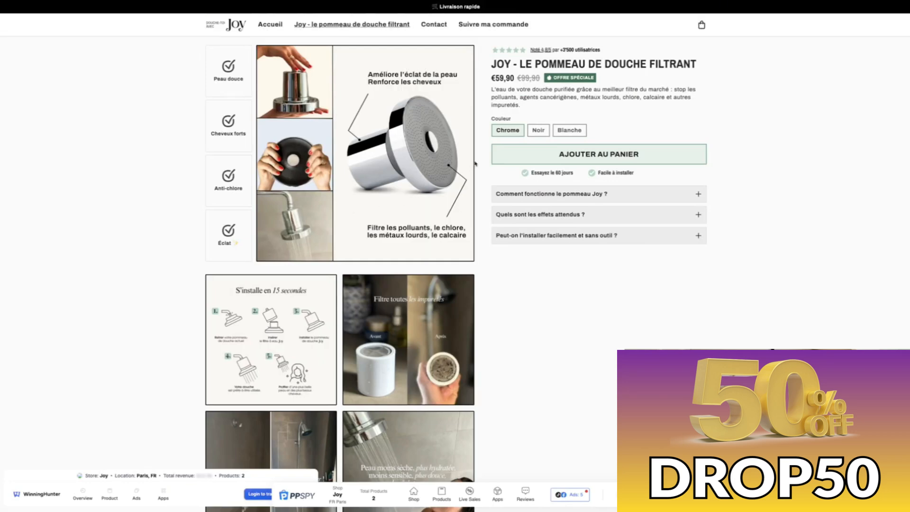
{"action": "scroll", "coordinate": [475, 164], "scroll_direction": "down", "scroll_amount": 9}
{"action": "scroll", "coordinate": [475, 163], "scroll_direction": "down", "scroll_amount": 15}
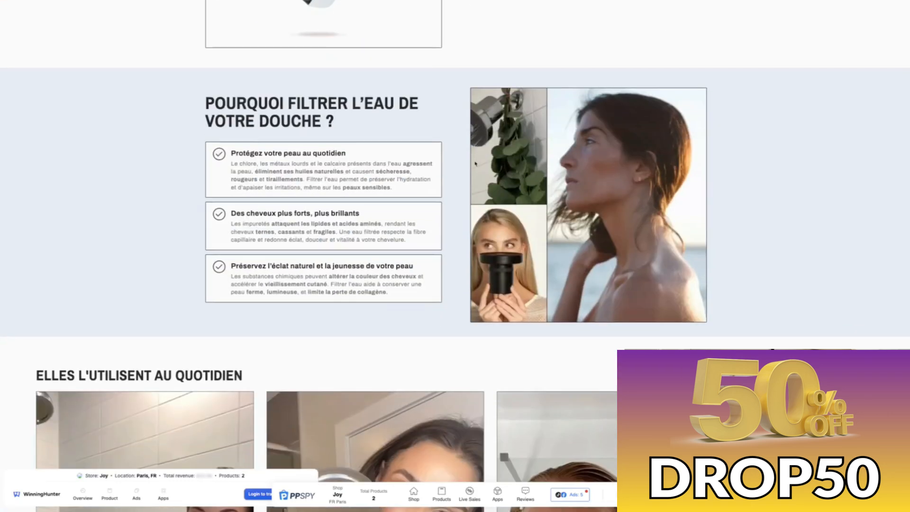
{"action": "scroll", "coordinate": [475, 164], "scroll_direction": "down", "scroll_amount": 2}
{"action": "scroll", "coordinate": [443, 246], "scroll_direction": "down", "scroll_amount": 20}
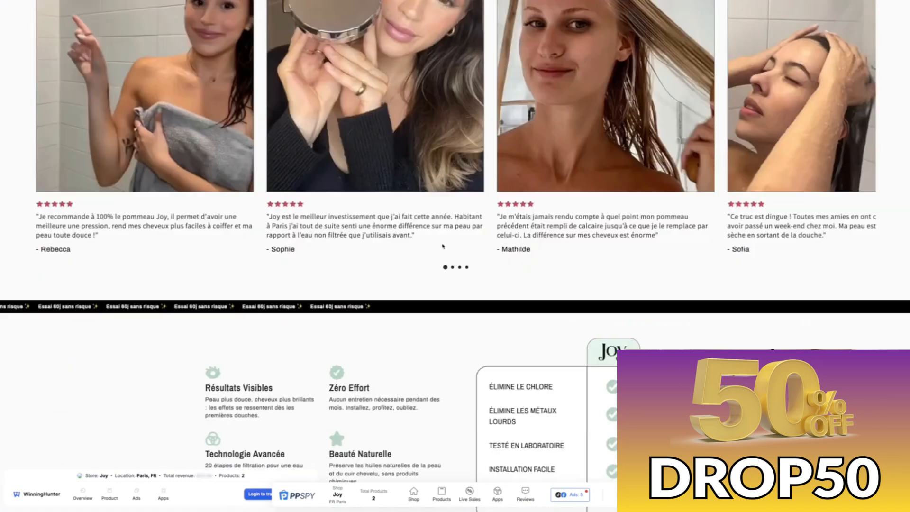
{"action": "scroll", "coordinate": [443, 245], "scroll_direction": "down", "scroll_amount": 20}
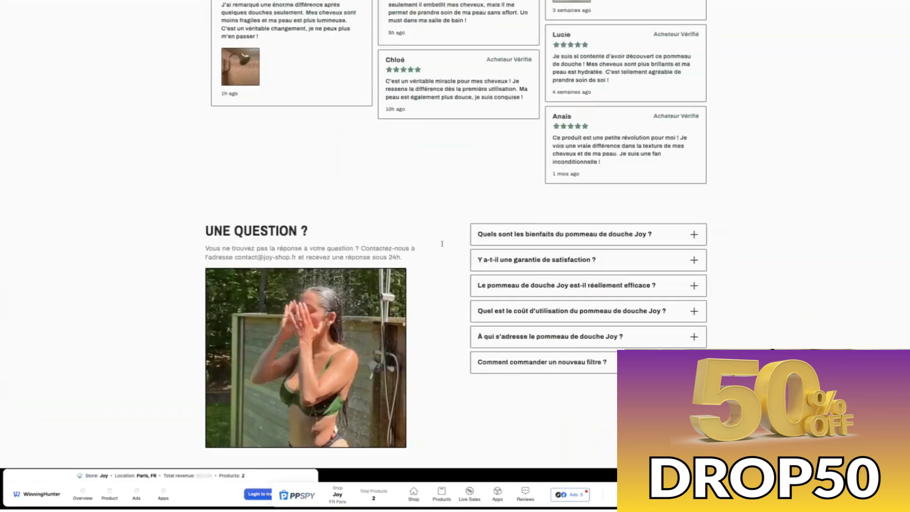
Switch to the Maud portable straightening brush store, examine its product page down to the customer reviews, and return to the product details
{"action": "left_click", "coordinate": [254, 15]}
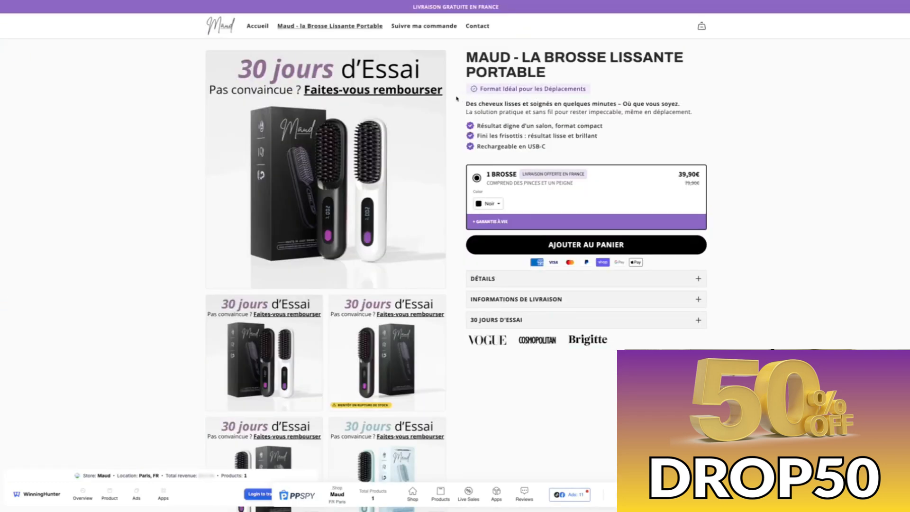
{"action": "scroll", "coordinate": [457, 98], "scroll_direction": "down", "scroll_amount": 10}
{"action": "scroll", "coordinate": [457, 98], "scroll_direction": "down", "scroll_amount": 7}
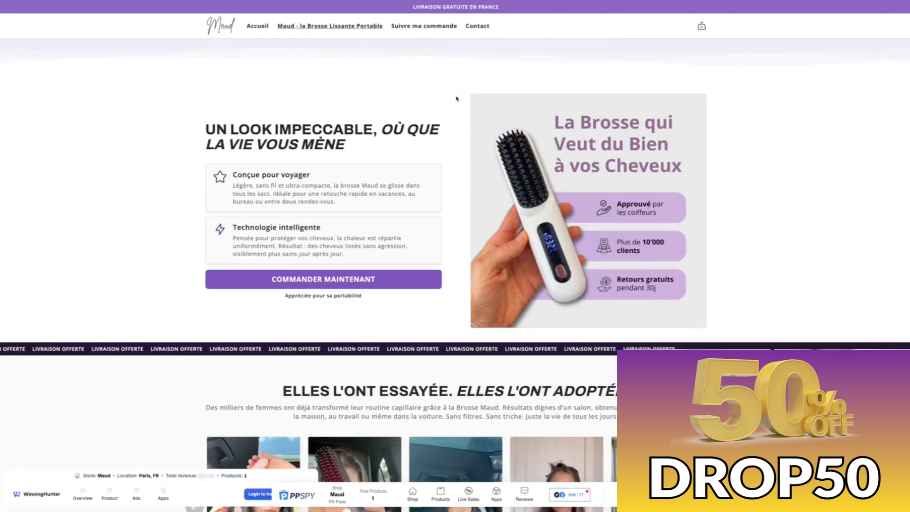
{"action": "scroll", "coordinate": [457, 98], "scroll_direction": "down", "scroll_amount": 5}
{"action": "scroll", "coordinate": [457, 98], "scroll_direction": "down", "scroll_amount": 8}
{"action": "scroll", "coordinate": [457, 98], "scroll_direction": "down", "scroll_amount": 15}
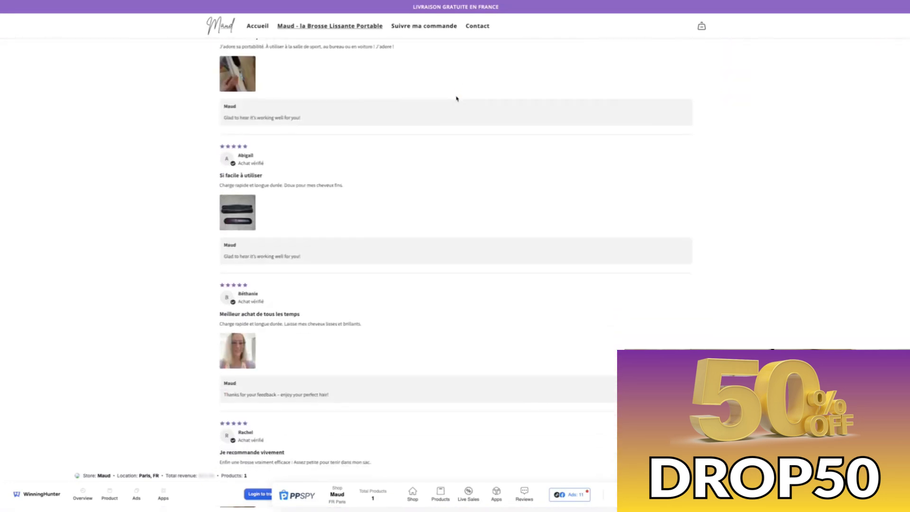
{"action": "scroll", "coordinate": [457, 98], "scroll_direction": "down", "scroll_amount": 4}
{"action": "scroll", "coordinate": [457, 98], "scroll_direction": "up", "scroll_amount": 15}
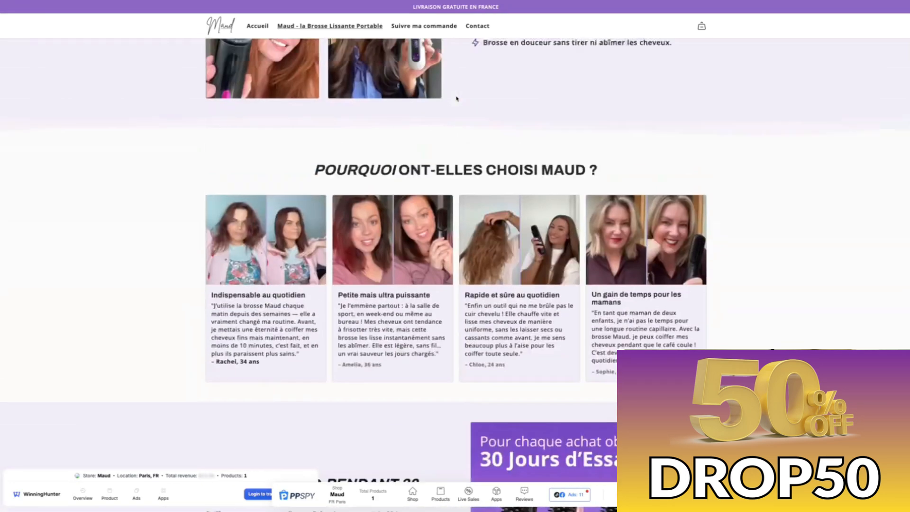
{"action": "scroll", "coordinate": [457, 98], "scroll_direction": "up", "scroll_amount": 10}
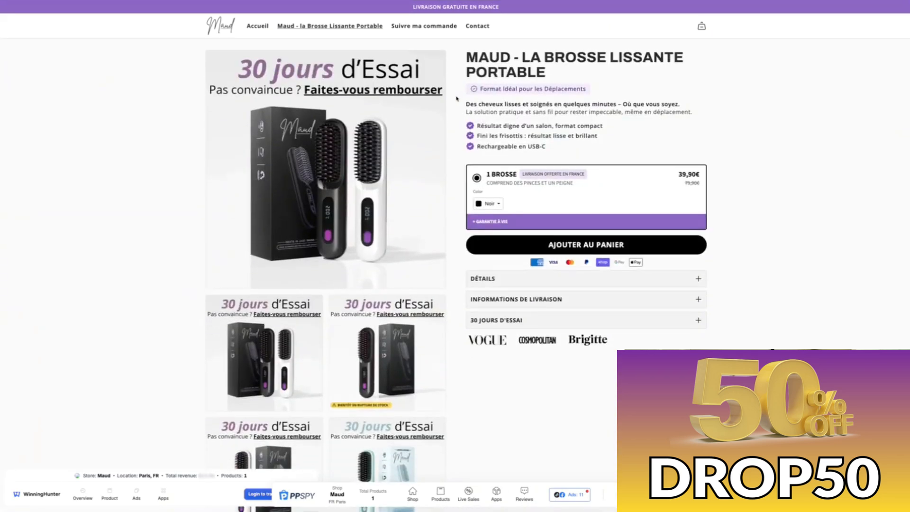